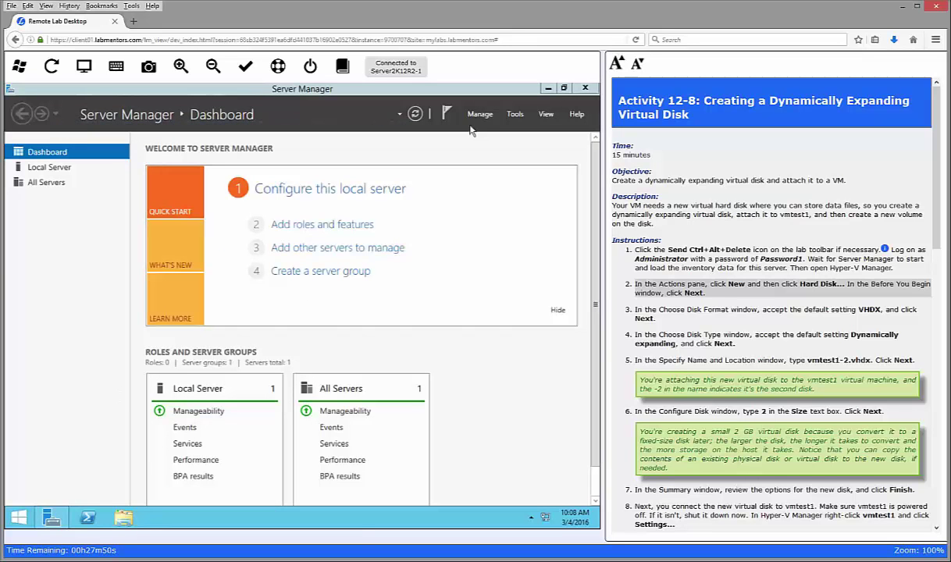
Step: Launch Hyper-V Manager from Server Manager's Tools menu
click(519, 116)
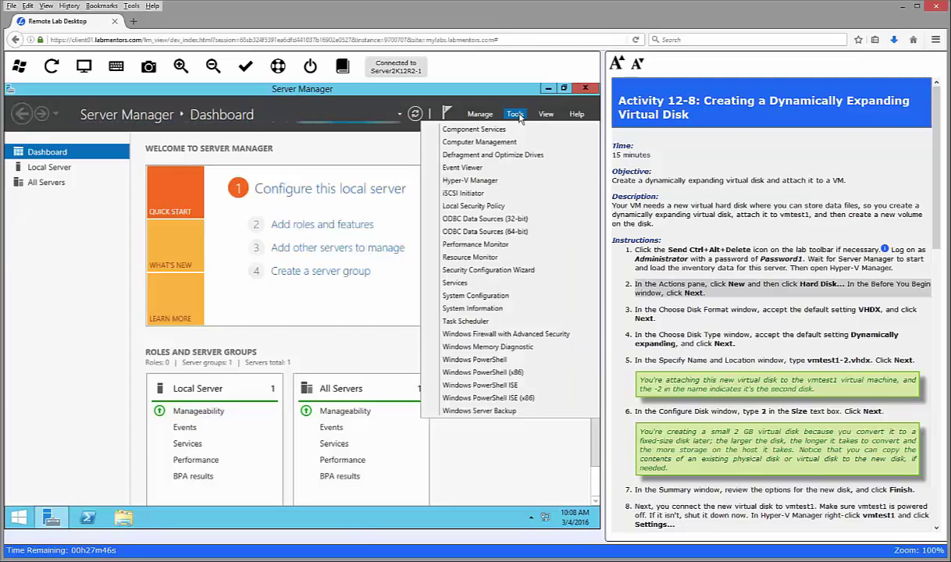
click(479, 184)
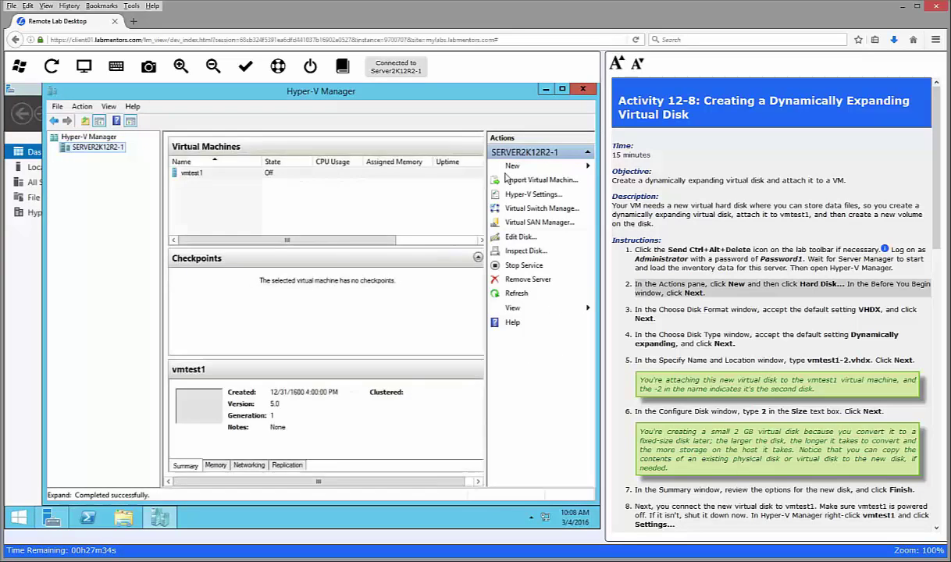
Step: Start a new virtual hard disk with VHDX format and the Dynamically expanding type
click(546, 168)
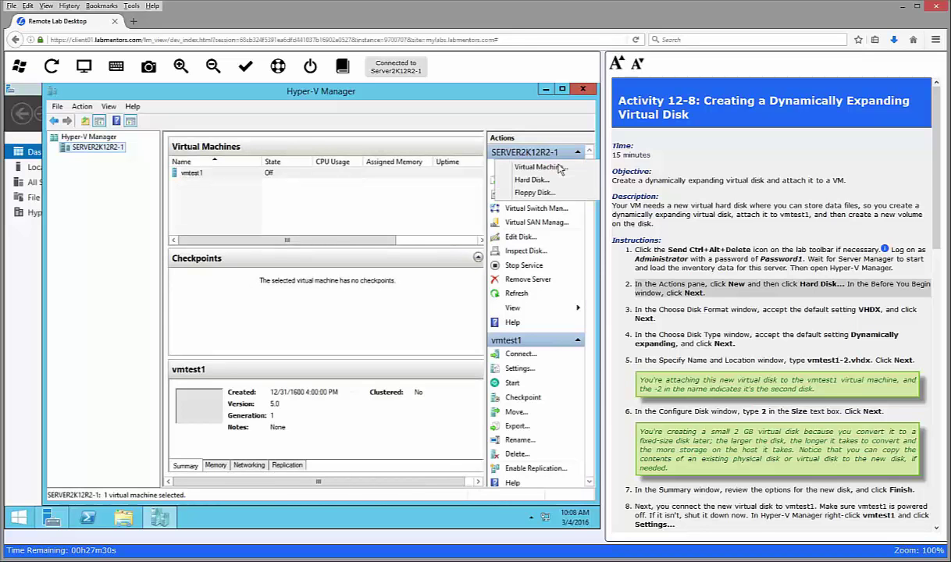
click(538, 180)
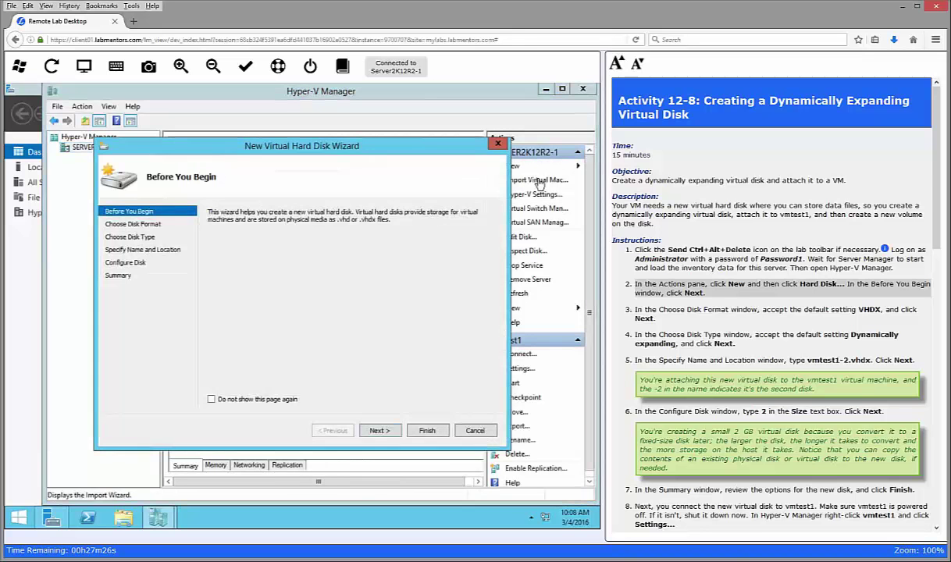
click(380, 430)
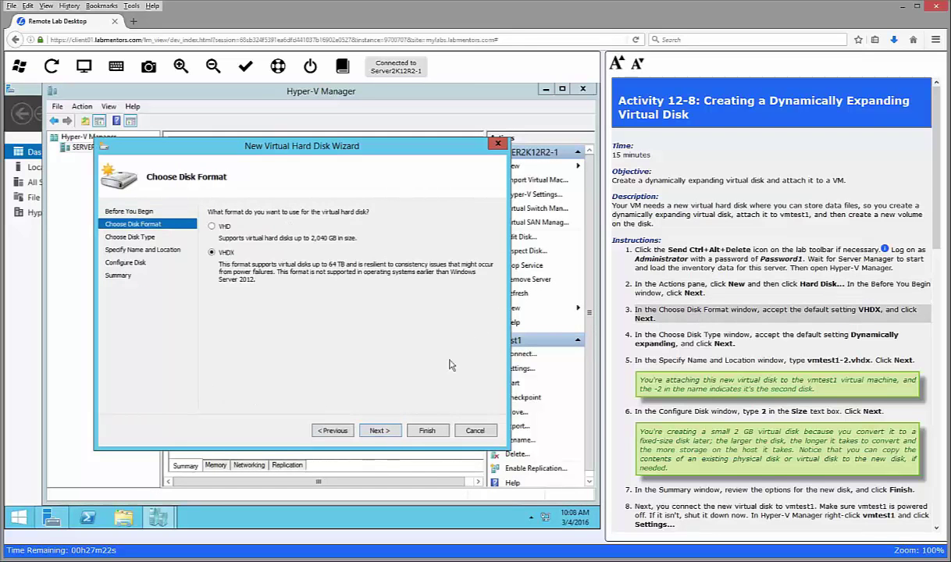
click(379, 431)
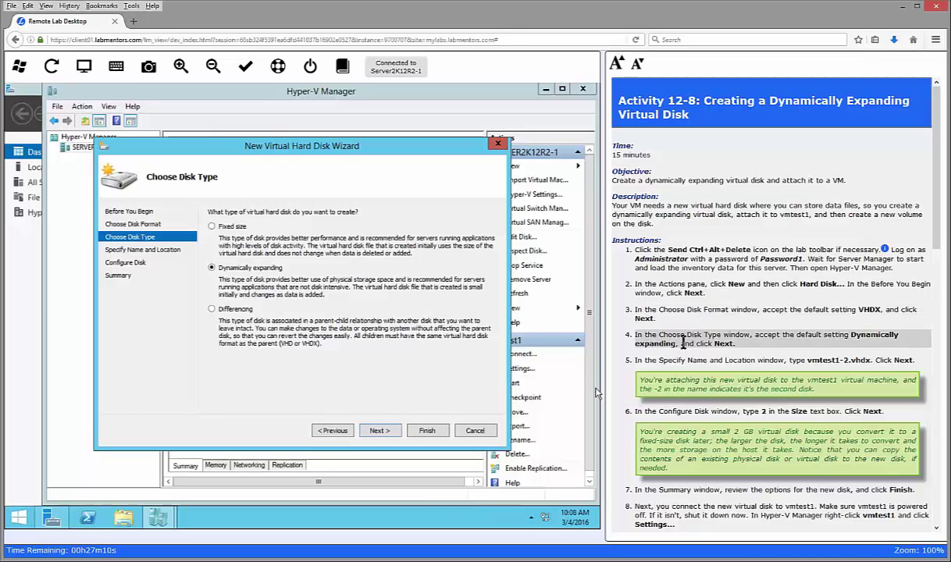
click(379, 431)
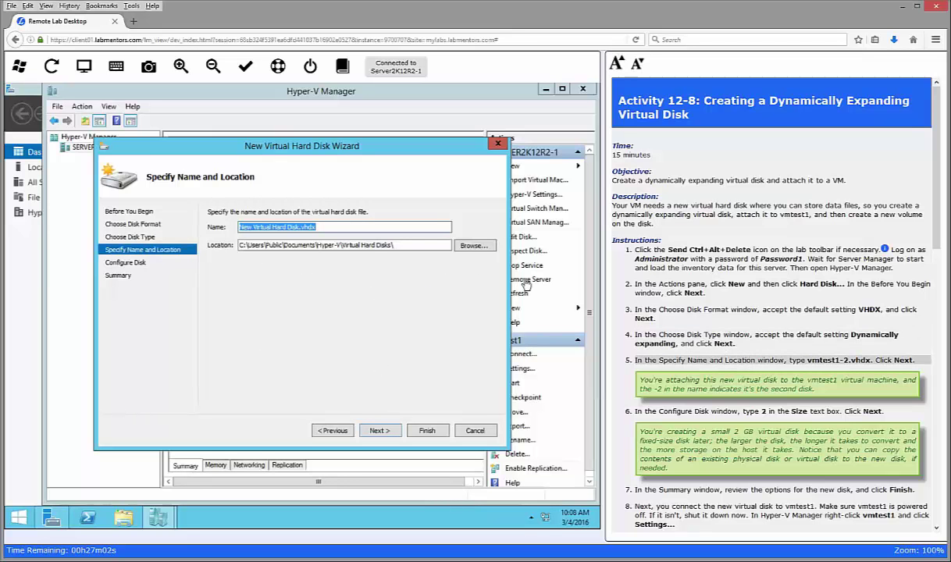
Step: Name the new virtual hard disk vmtest1-2.vhdx
click(294, 227)
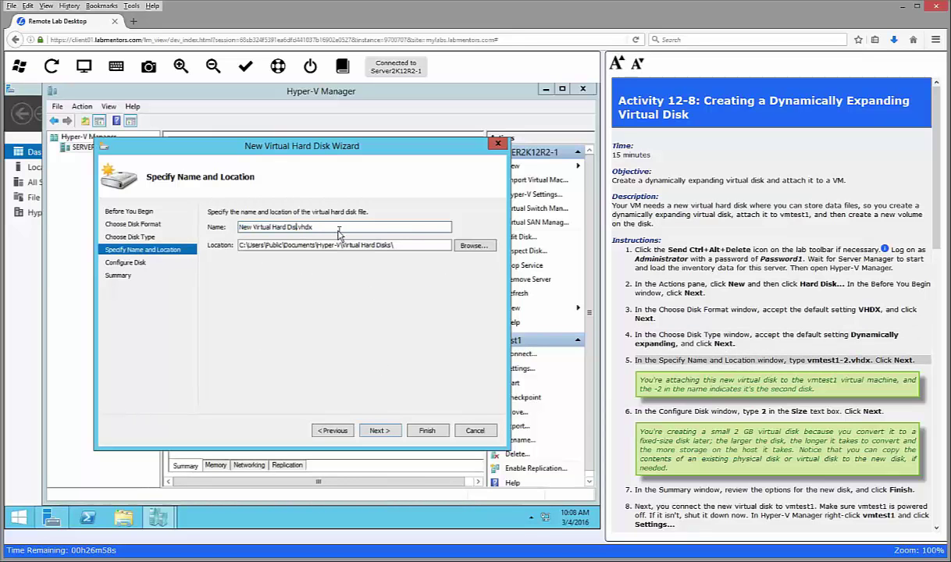
key(BackSpace)
key(BackSpace)
key(BackSpace)
key(BackSpace)
key(BackSpace)
key(BackSpace)
key(BackSpace)
key(BackSpace)
key(BackSpace)
key(BackSpace)
key(BackSpace)
key(BackSpace)
key(BackSpace)
key(BackSpace)
key(BackSpace)
key(BackSpace)
key(BackSpace)
key(BackSpace)
key(BackSpace)
key(BackSpace)
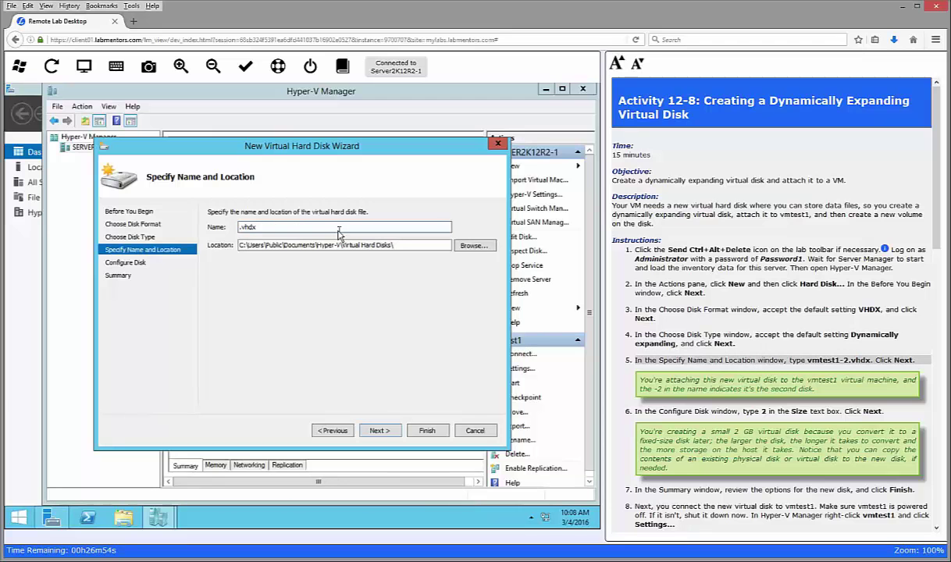
text(vmtest1-2)
click(386, 435)
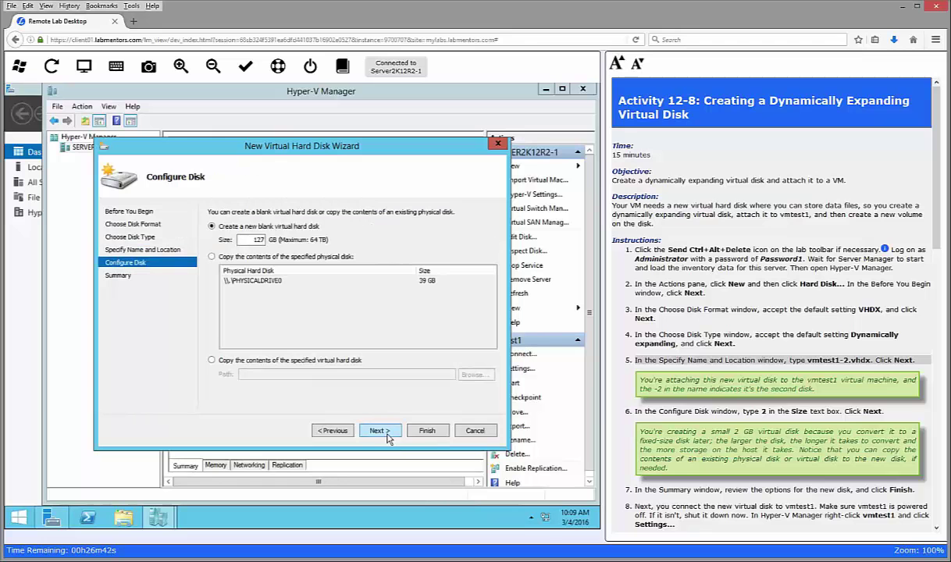
Step: Set the disk size to 2 GB and reach the Summary page
click(678, 409)
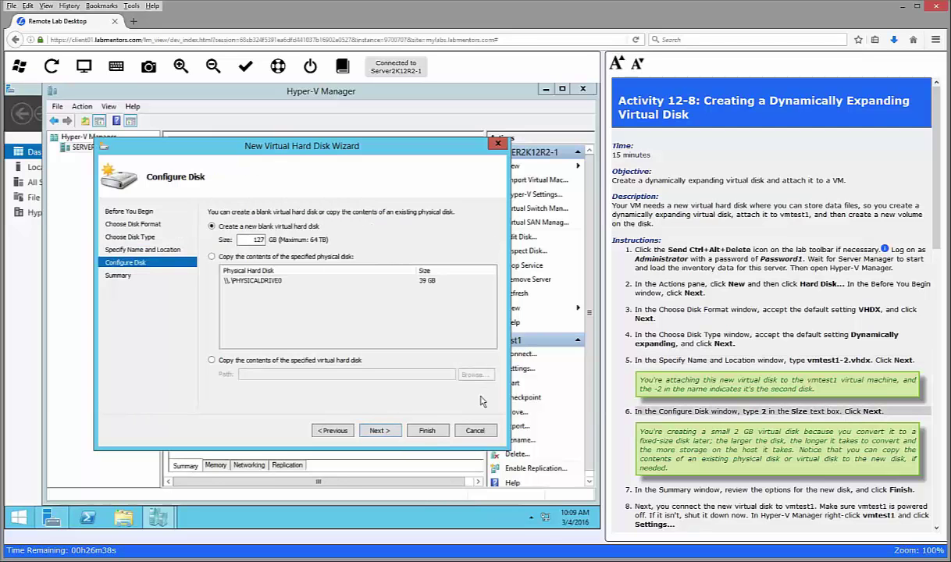
double_click(257, 239)
text(2)
click(378, 431)
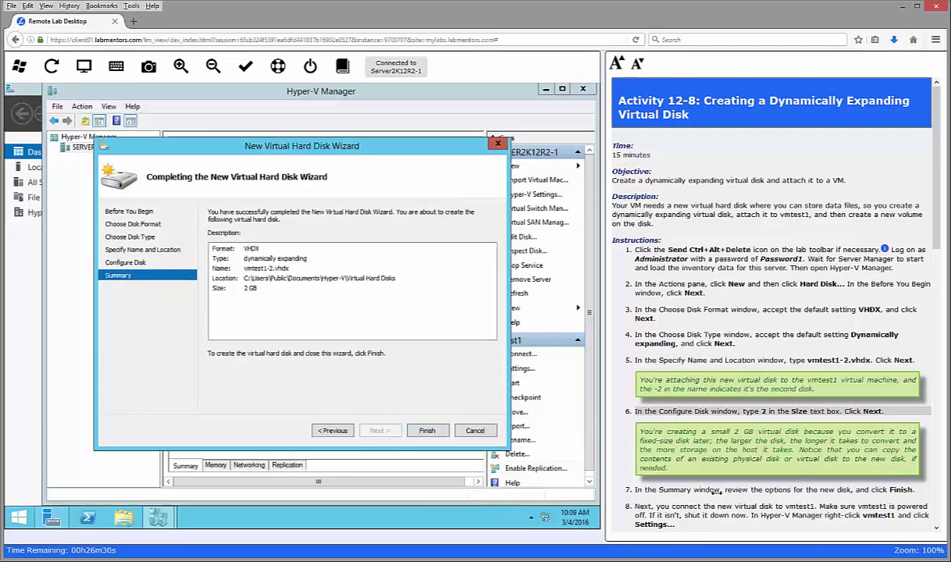
key(Return)
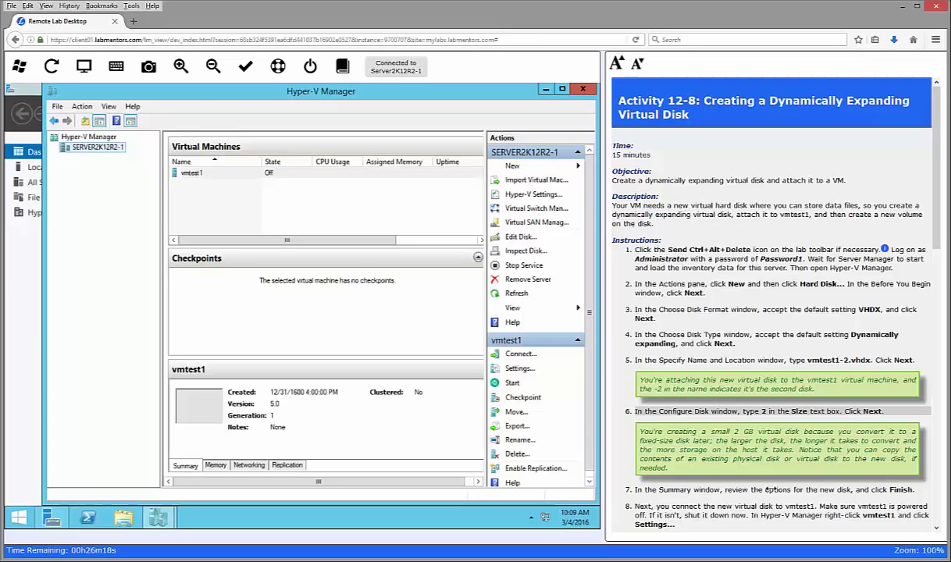
Step: Bring the wizard back to the front and finish creating vmtest1-2.vhdx
key(super+c)
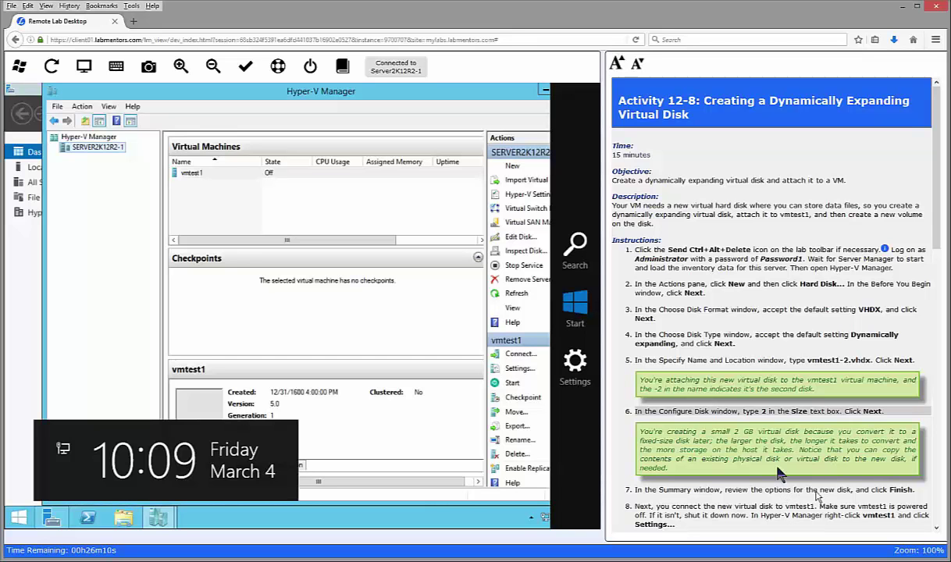
click(386, 331)
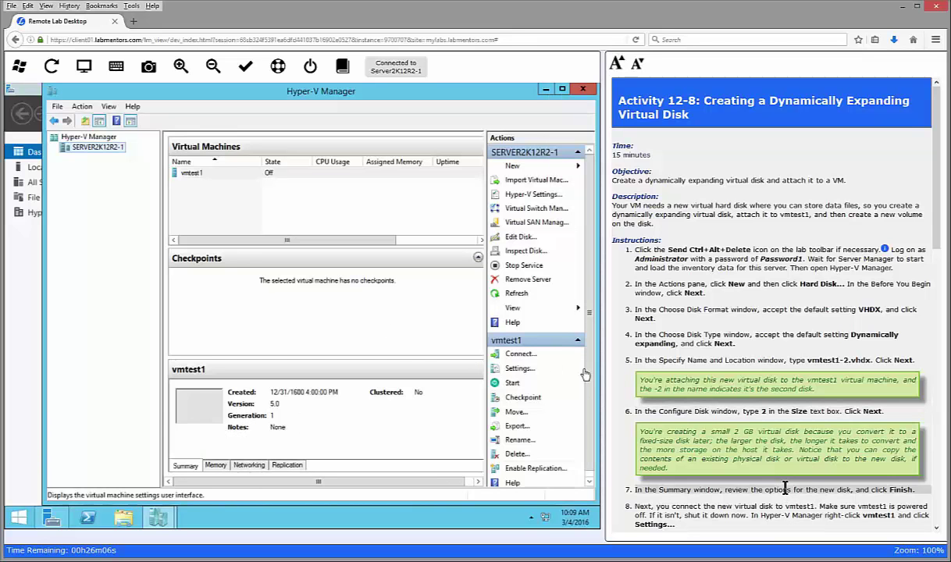
mouse_move(157, 516)
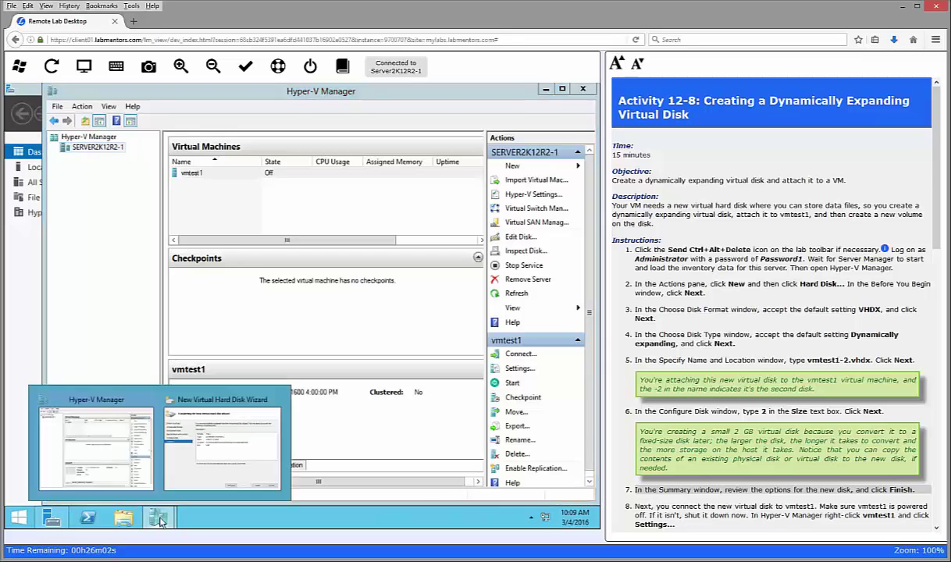
click(257, 405)
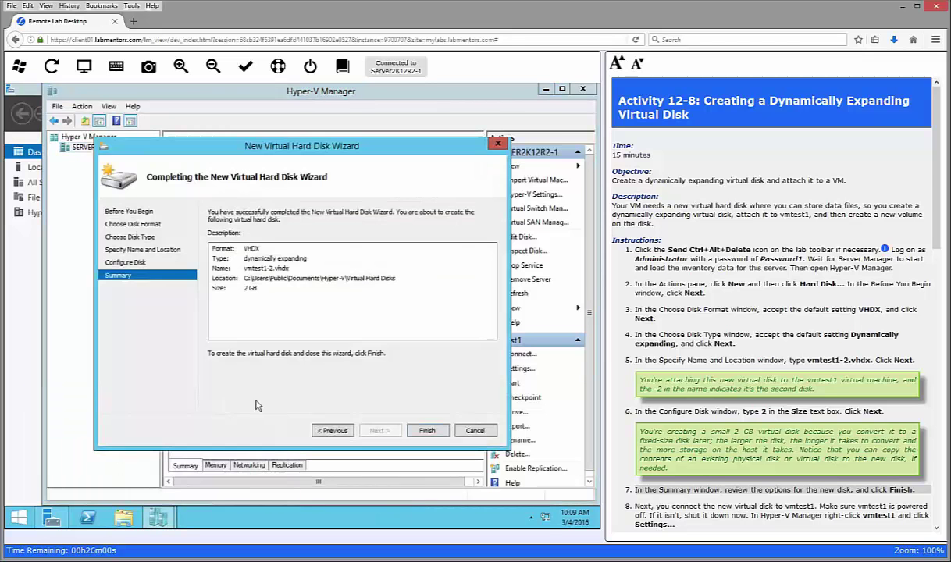
click(427, 430)
scroll(737, 509, down, 4)
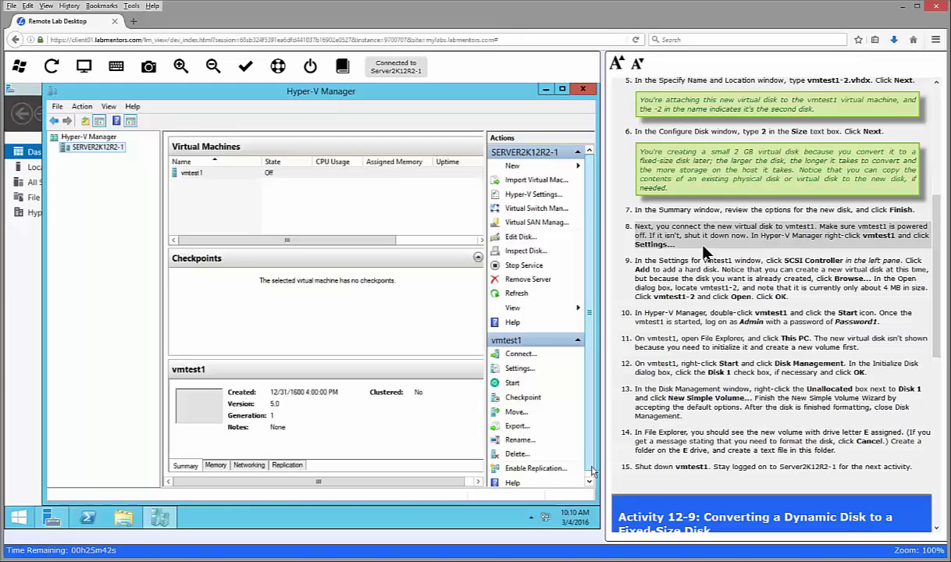
Step: In vmtest1's settings, add a hard drive to the SCSI Controller
right_click(200, 173)
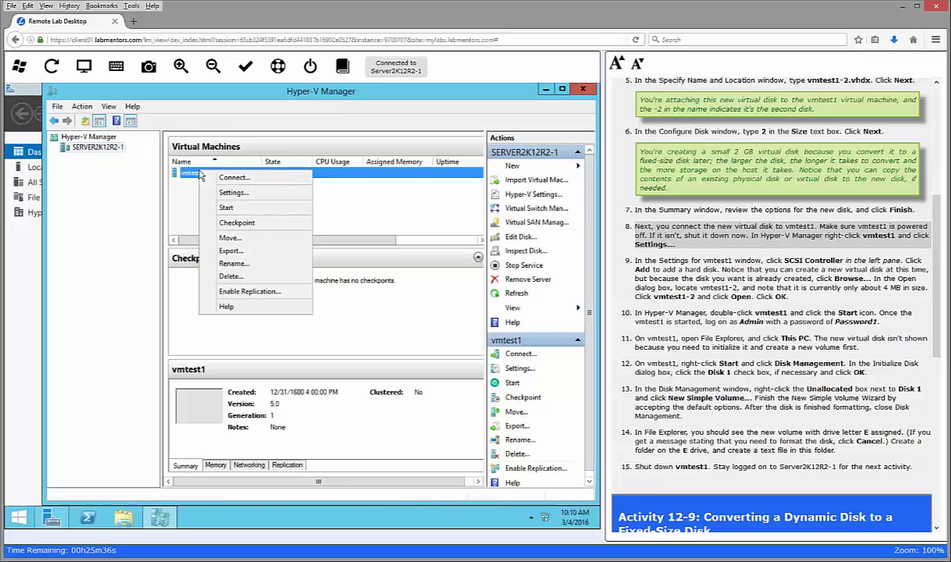
click(233, 192)
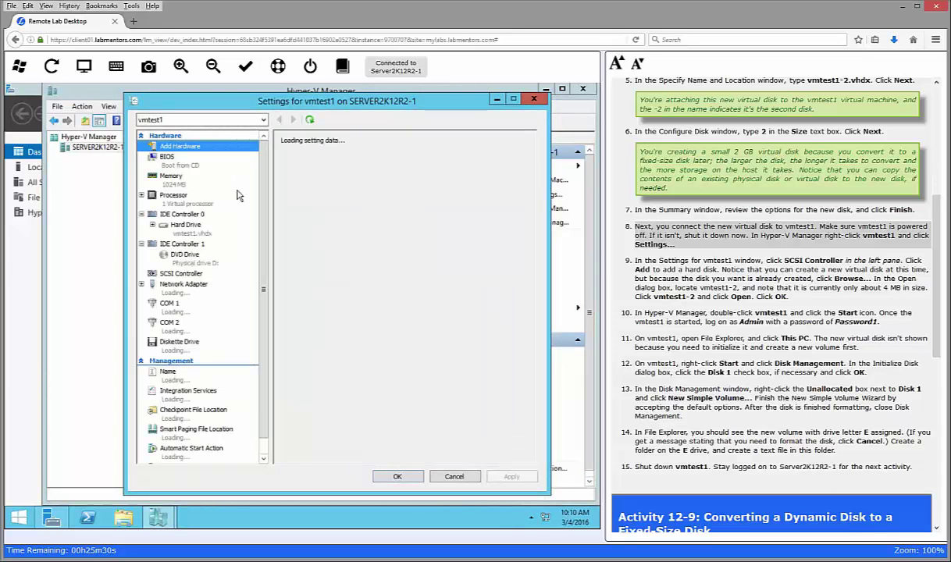
click(185, 274)
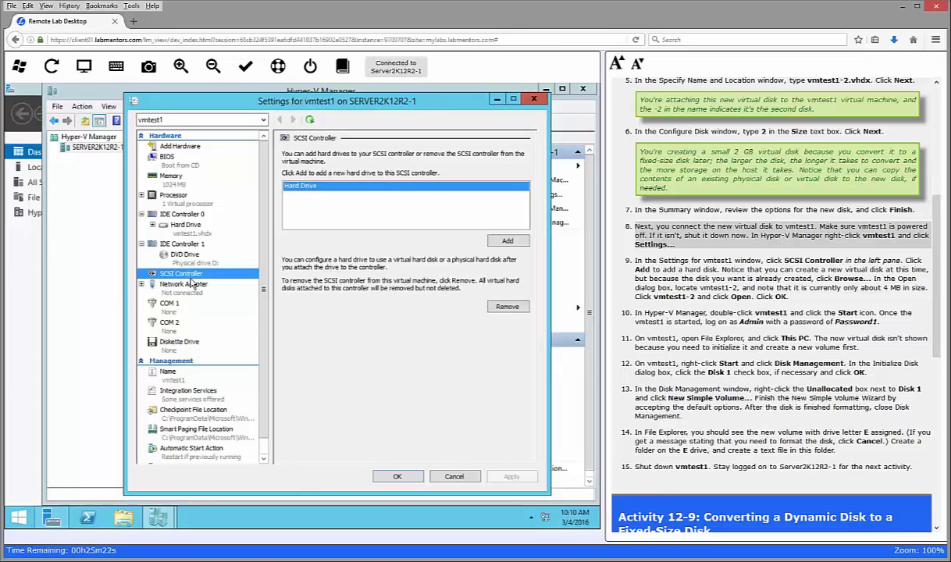
click(506, 241)
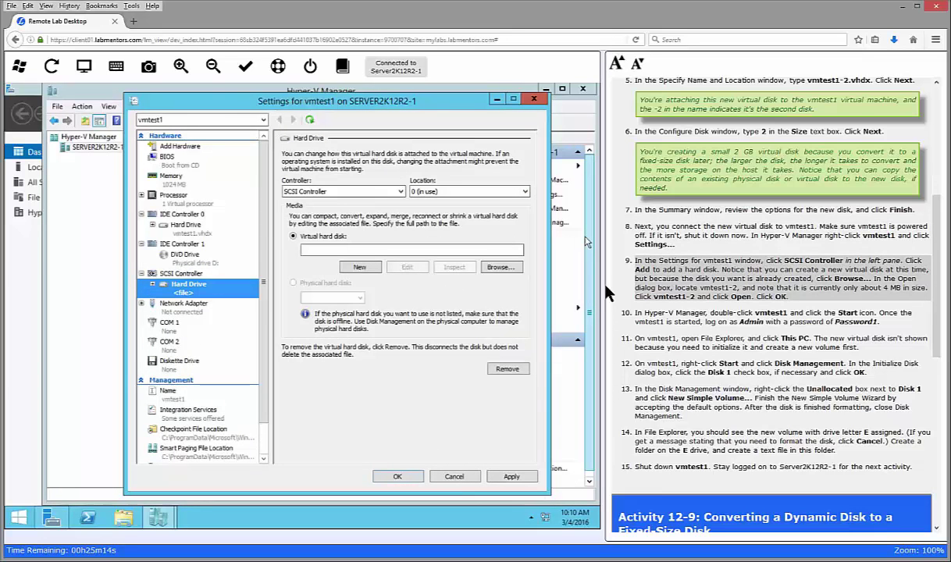
Step: Select vmtest1-2.vhdx as the drive's virtual hard disk and save the settings
click(500, 267)
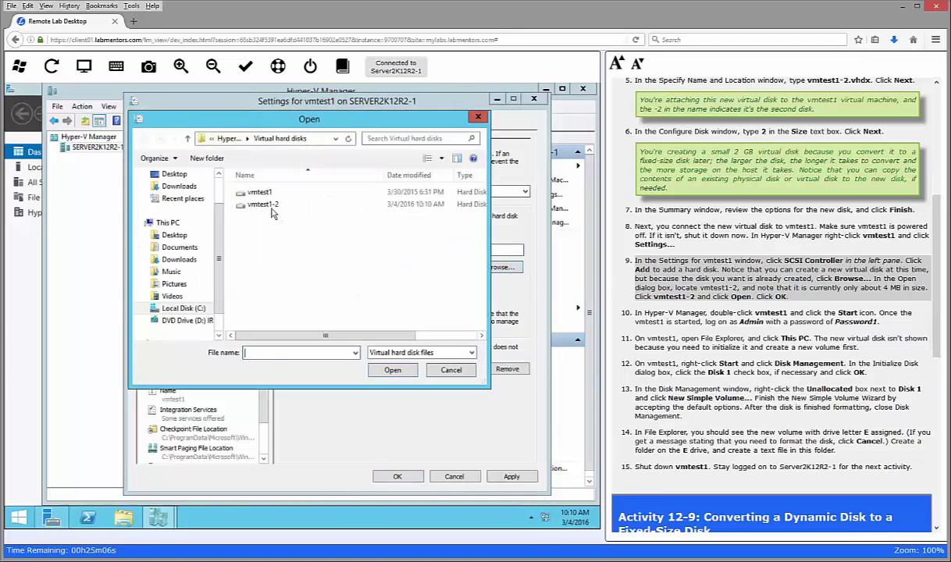
click(262, 204)
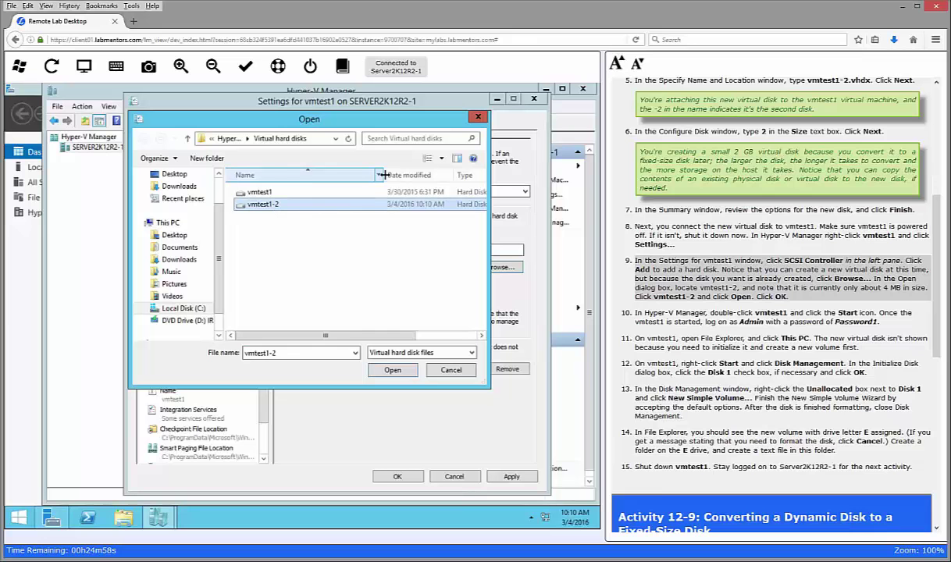
drag(384, 175, 301, 175)
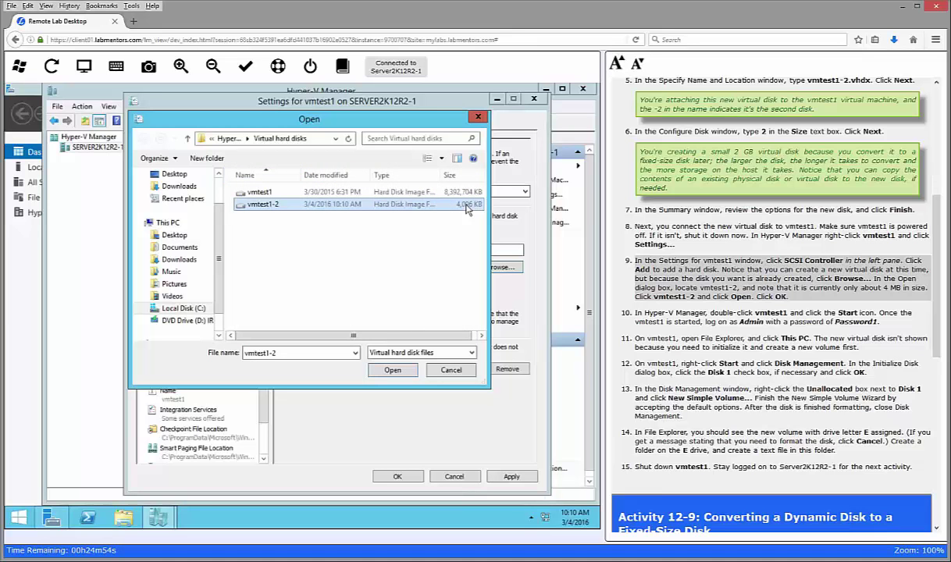
click(393, 370)
click(397, 476)
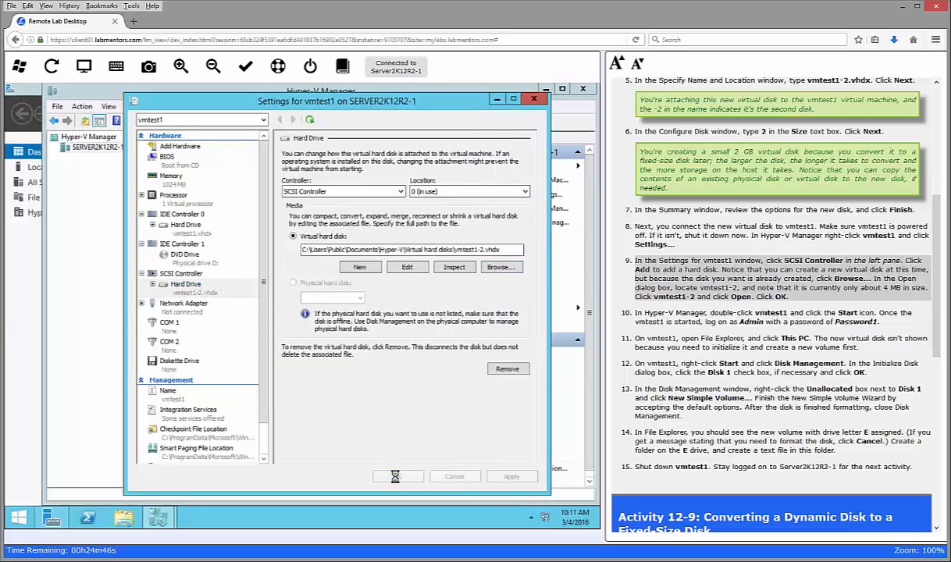
click(680, 313)
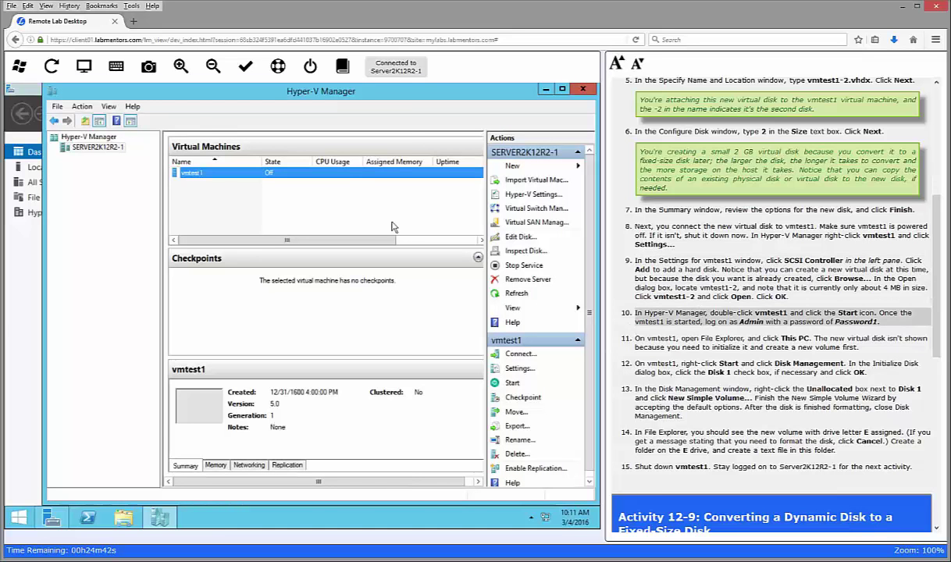
Step: Open vmtest1's Virtual Machine Connection console and start the machine
double_click(198, 175)
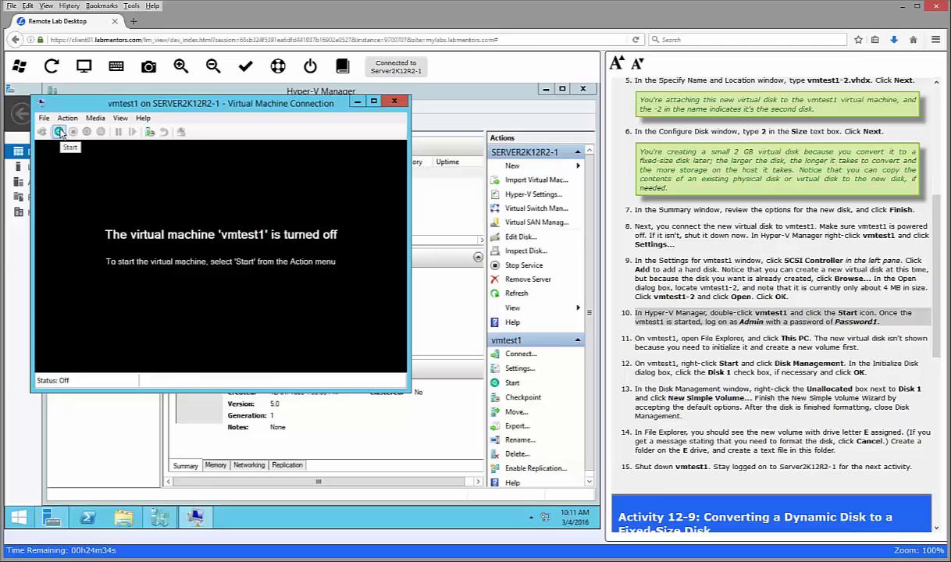
click(59, 132)
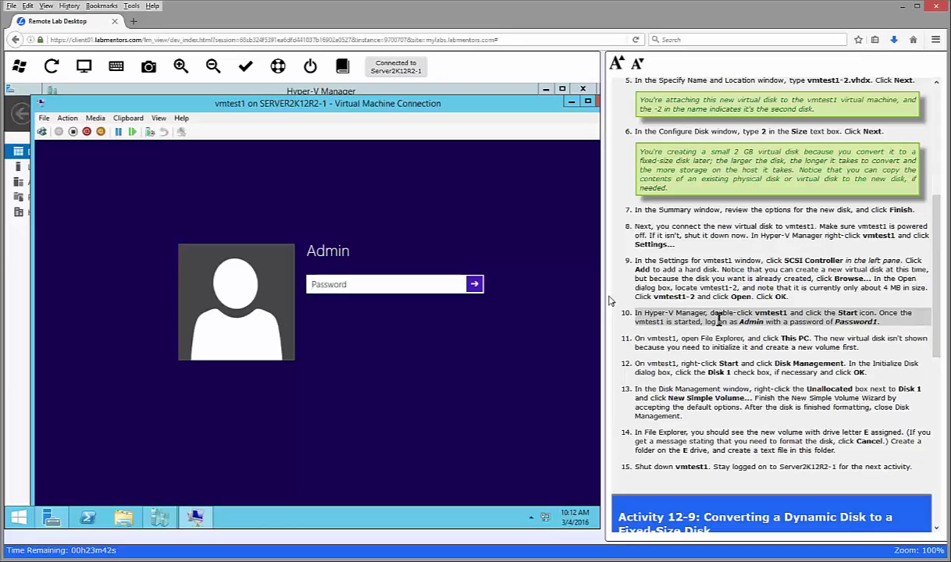
Step: Sign in to vmtest1 as Admin with the account password
click(366, 284)
text(Password1)
key(Return)
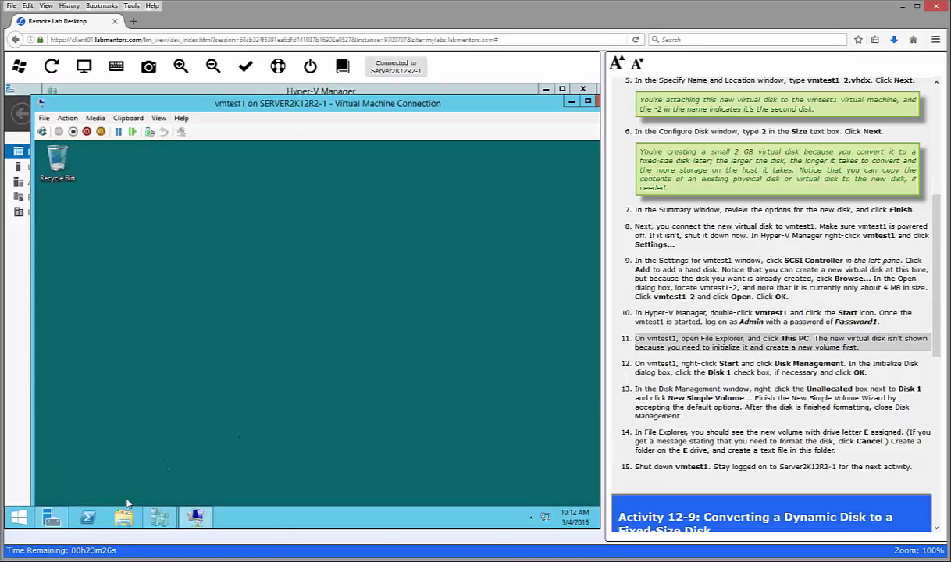
Step: Open File Explorer on This PC, showing only drives A:, C: and D:
drag(48, 109, 52, 146)
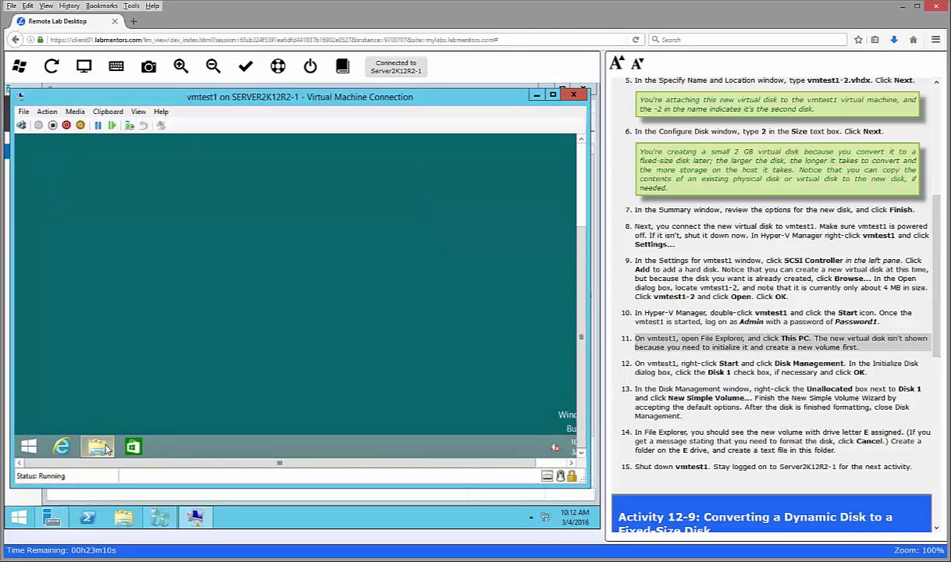
click(105, 448)
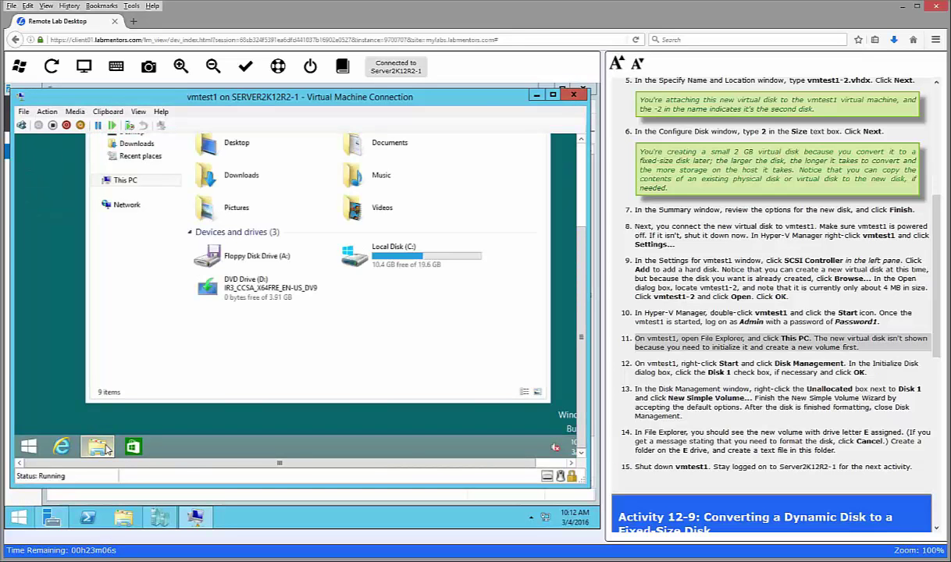
click(125, 181)
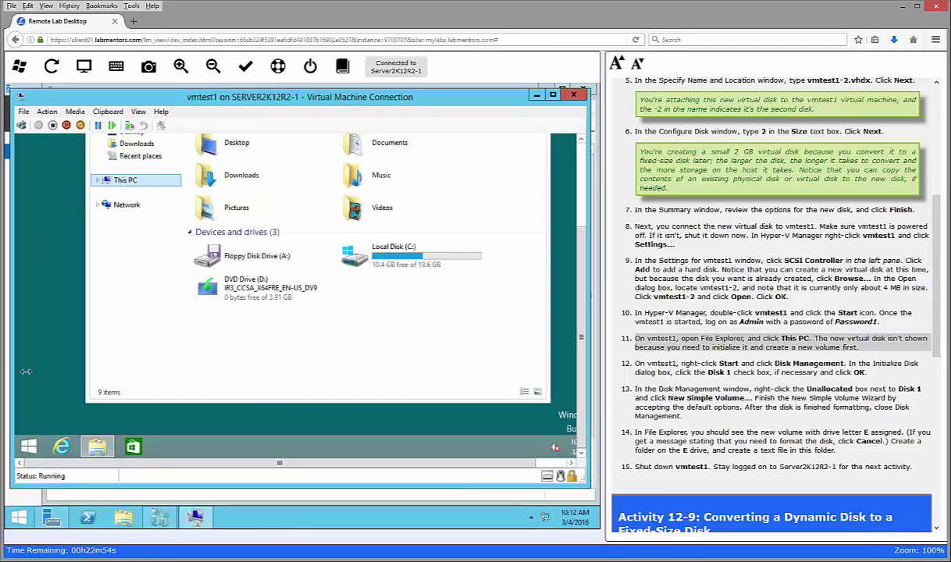
Step: Open Disk Management on vmtest1 and initialize Disk 1 with the MBR partition style
right_click(29, 443)
click(89, 296)
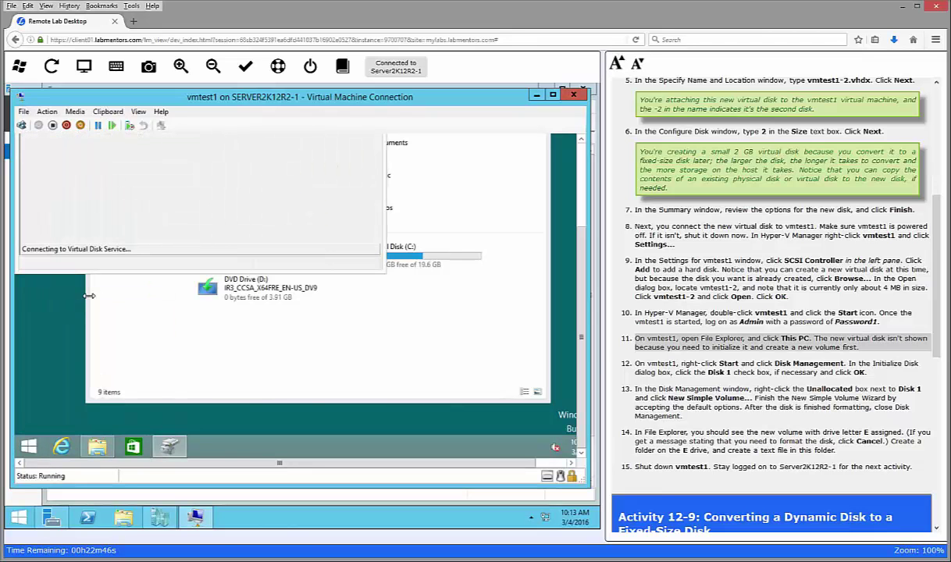
click(707, 364)
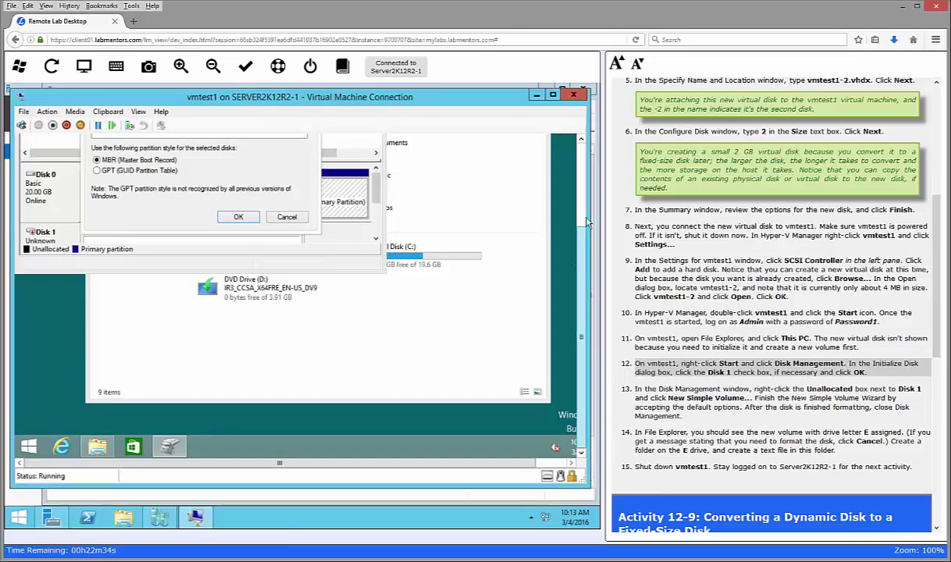
scroll(584, 223, up, 3)
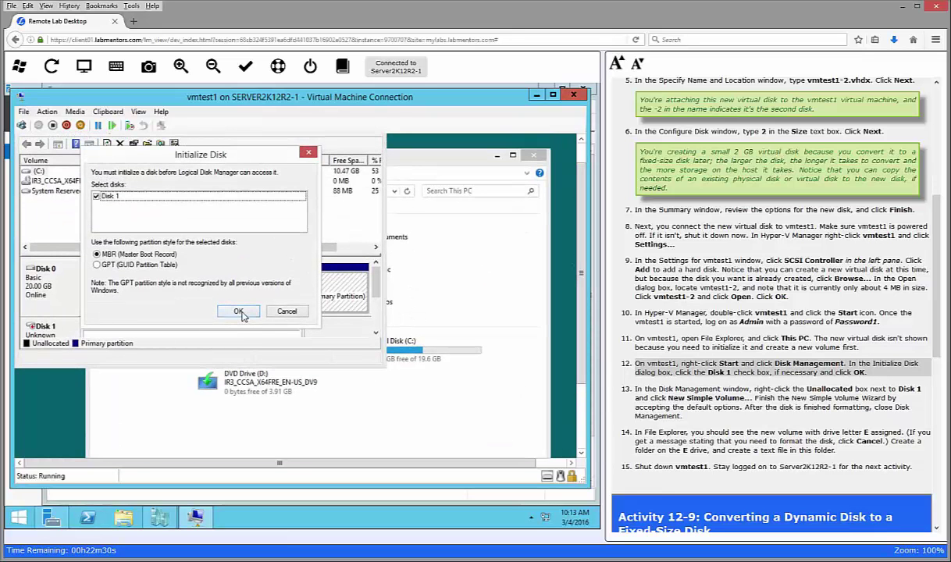
click(239, 311)
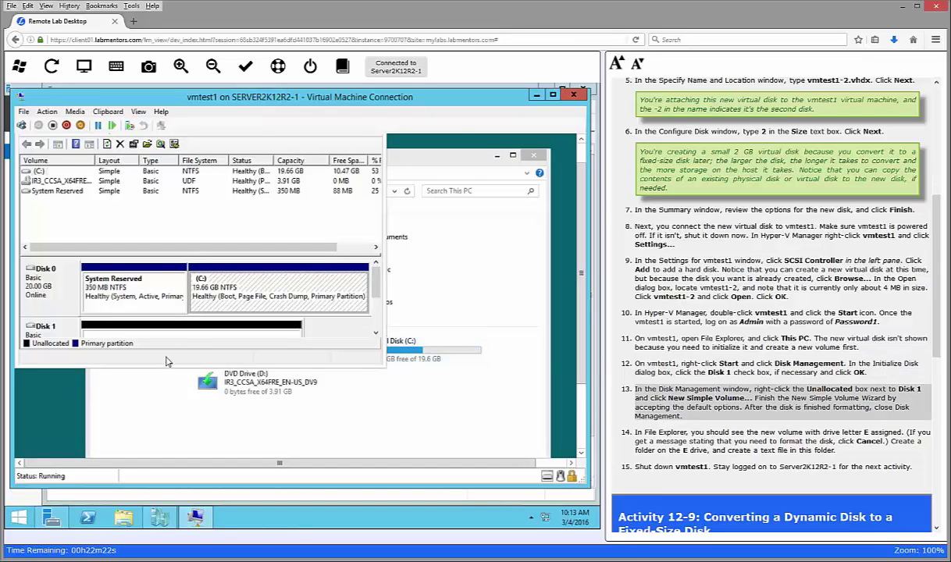
drag(384, 364, 489, 453)
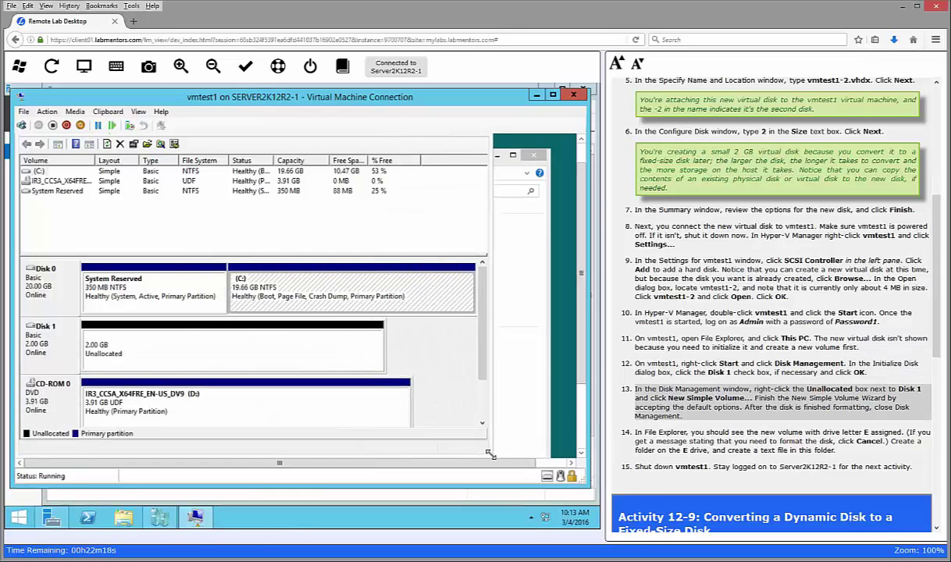
Step: Create a simple volume on Disk 1 using the full 2045 MB, drive letter E and NTFS
right_click(176, 346)
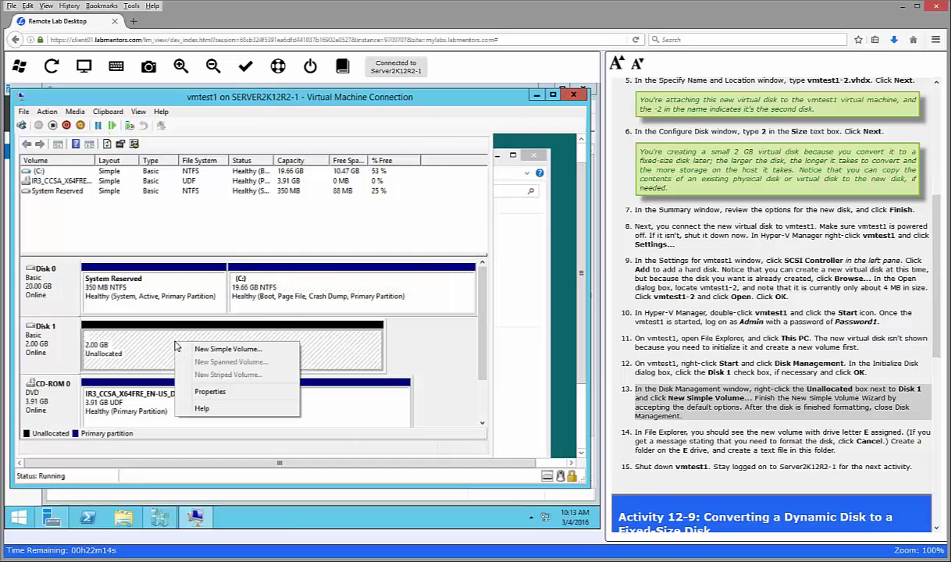
click(199, 349)
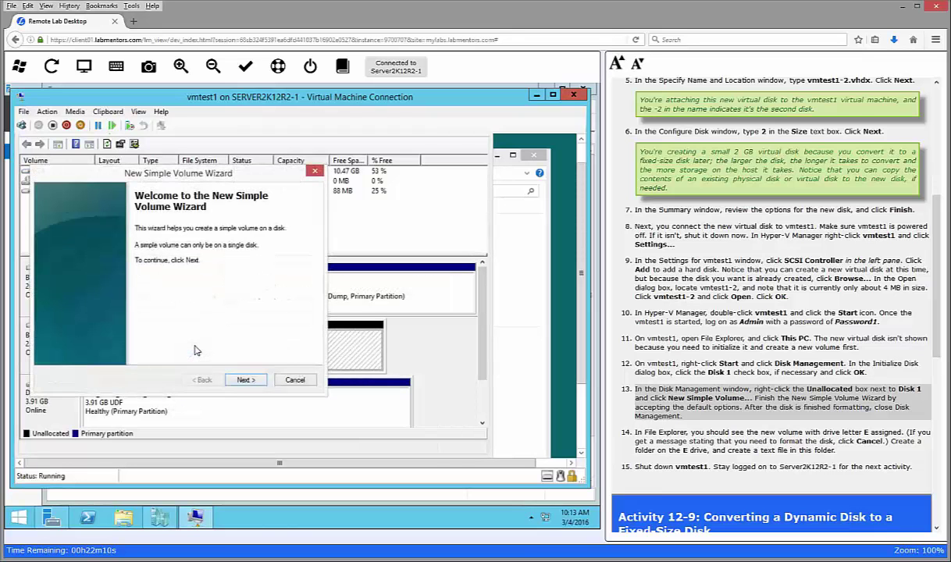
click(245, 380)
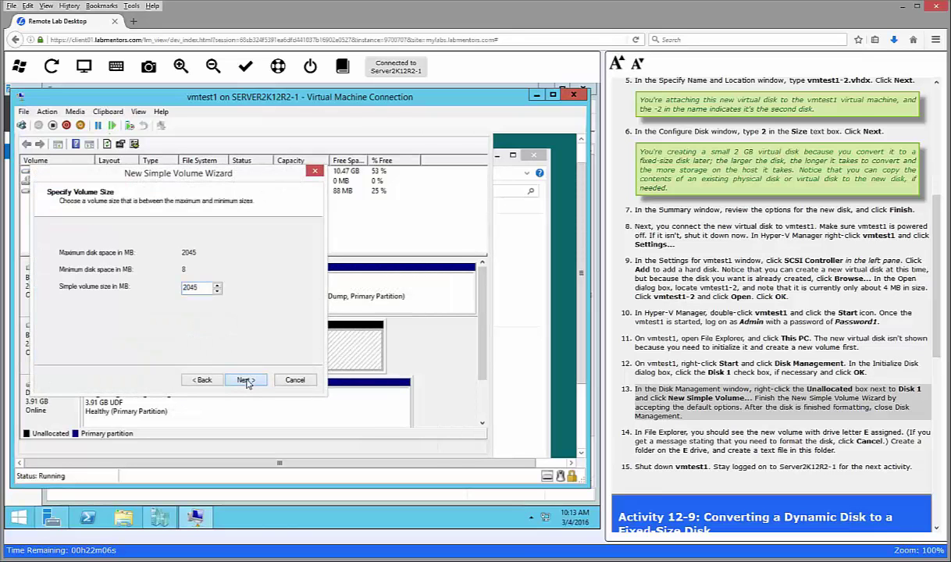
click(246, 381)
click(246, 380)
click(246, 380)
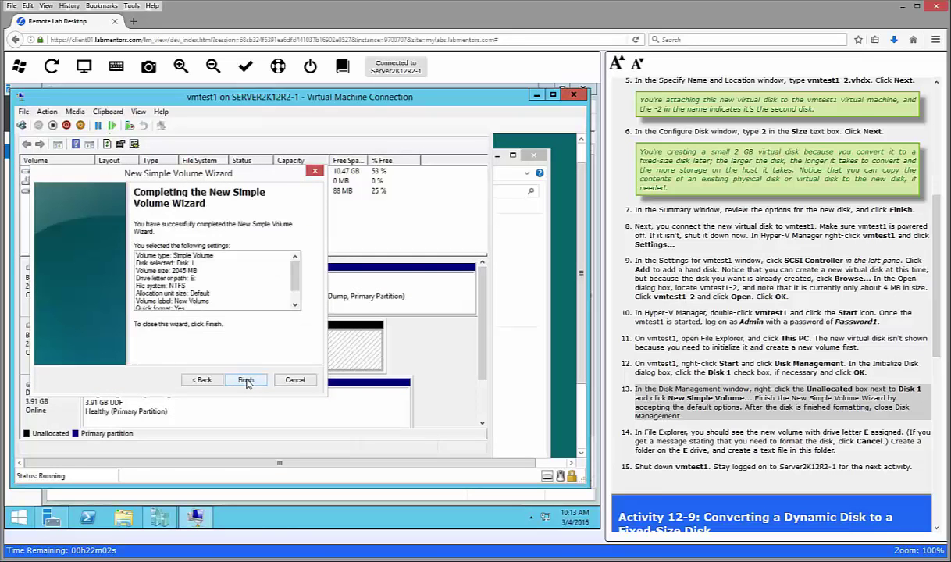
click(246, 380)
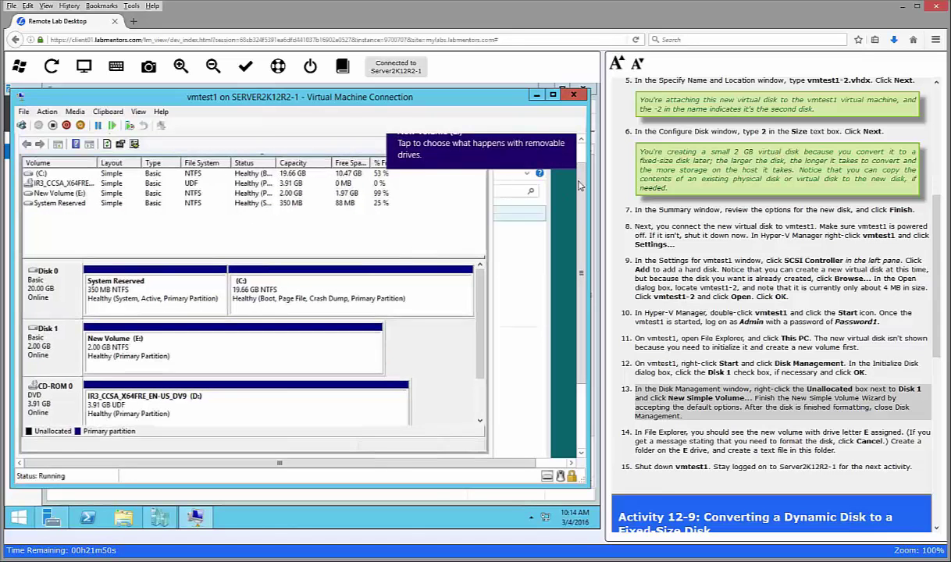
scroll(500, 153, up, 1)
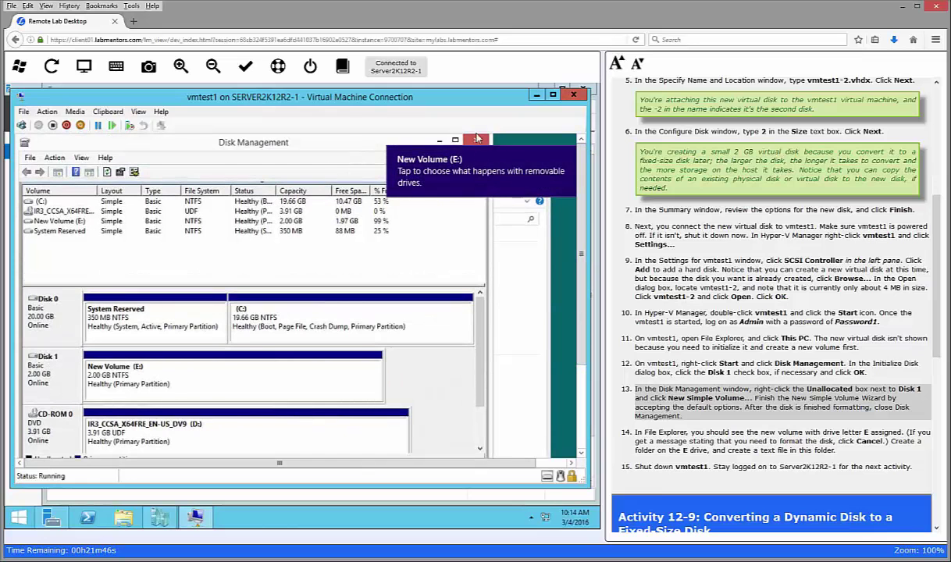
Step: Close Disk Management, decline reformatting E:, and open the New Volume (E:) drive
click(477, 142)
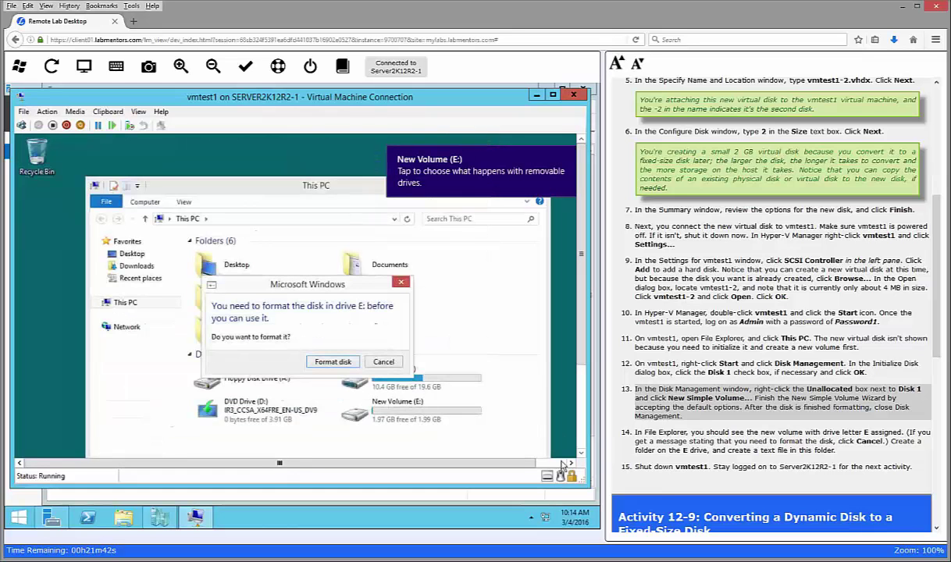
click(568, 156)
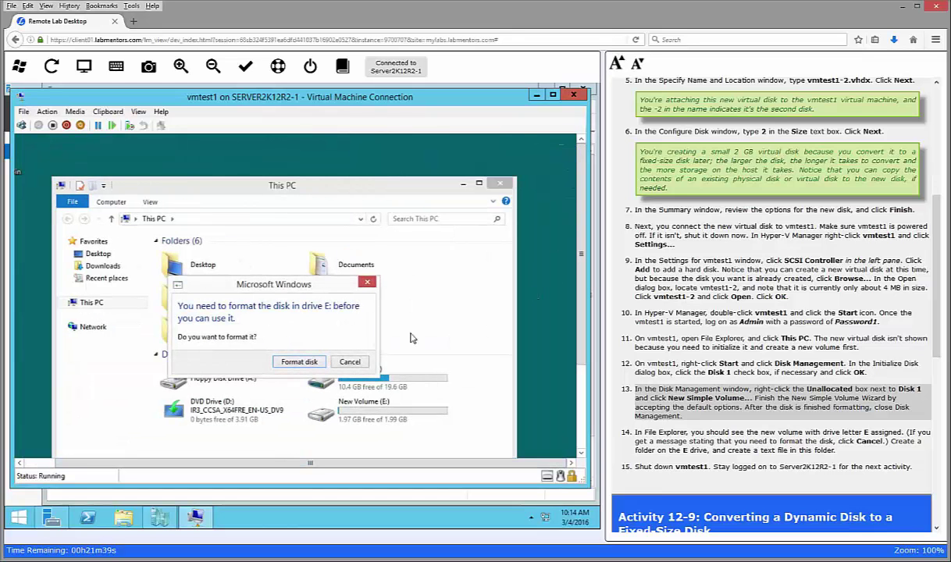
click(349, 361)
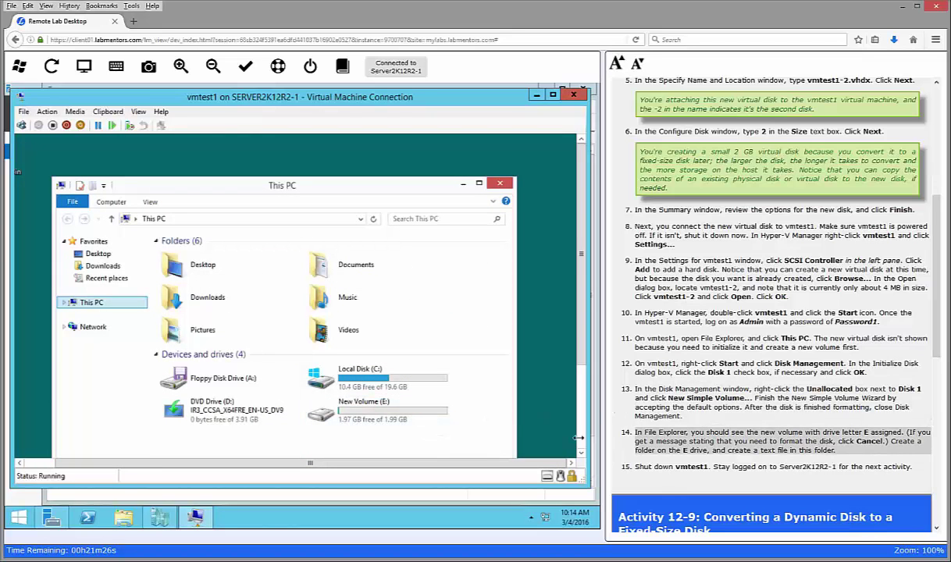
double_click(370, 414)
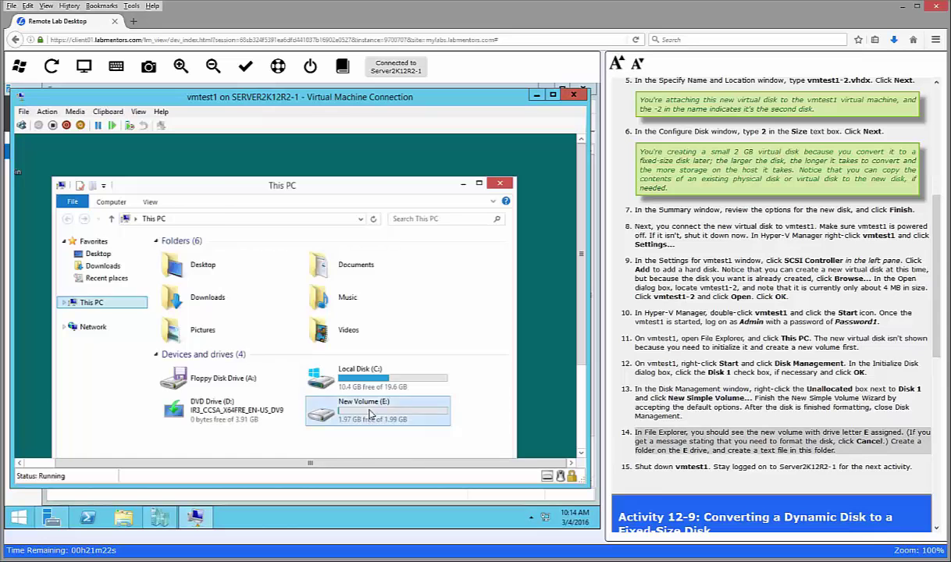
Step: Create a new folder named folder on drive E:
click(197, 197)
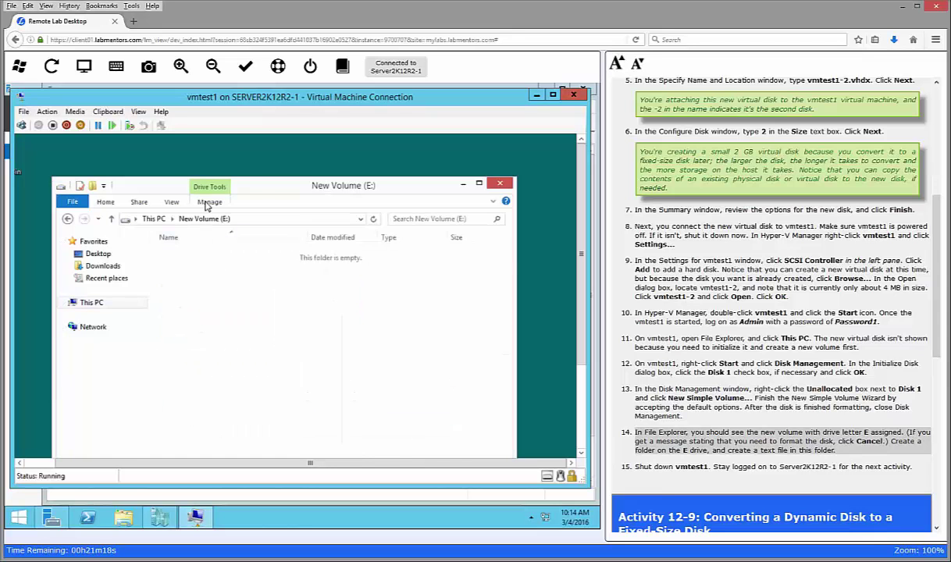
click(197, 197)
click(111, 204)
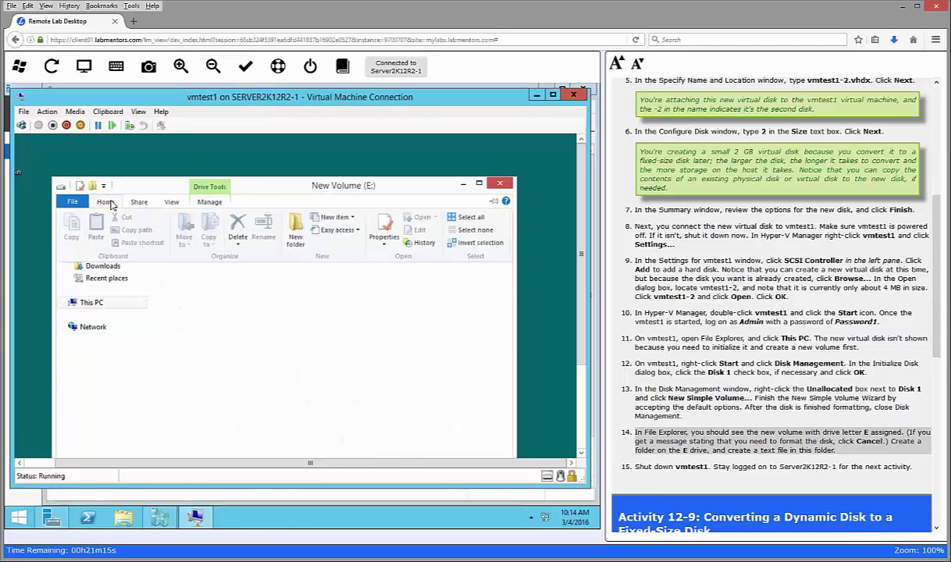
click(295, 227)
text(folder)
key(Return)
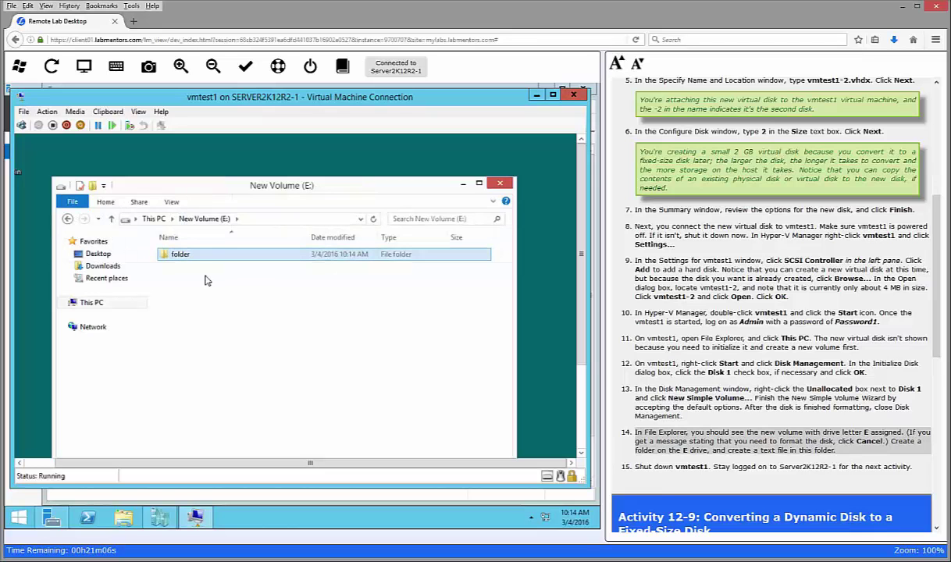
Step: Inside folder, create a text document named textfile, then minimize the window
double_click(180, 251)
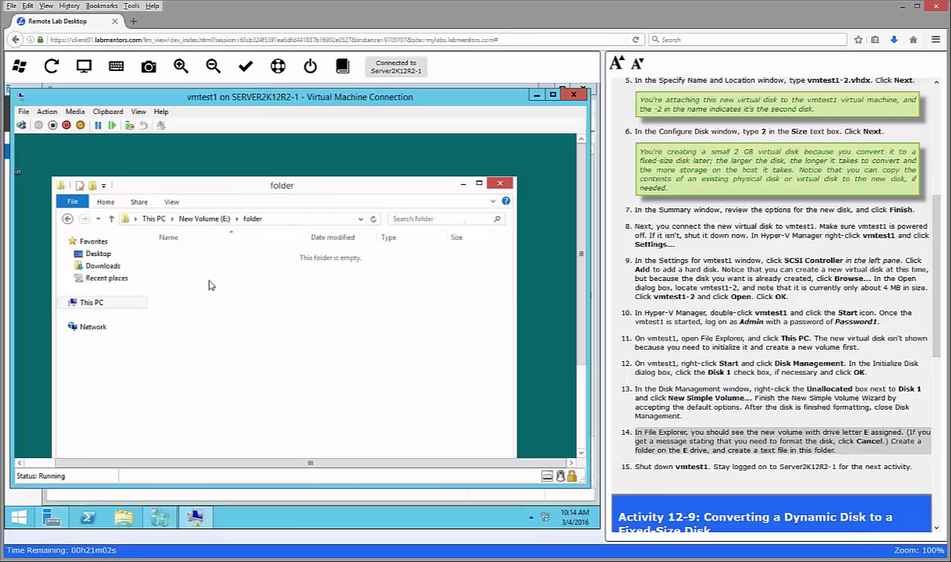
right_click(210, 281)
mouse_move(301, 421)
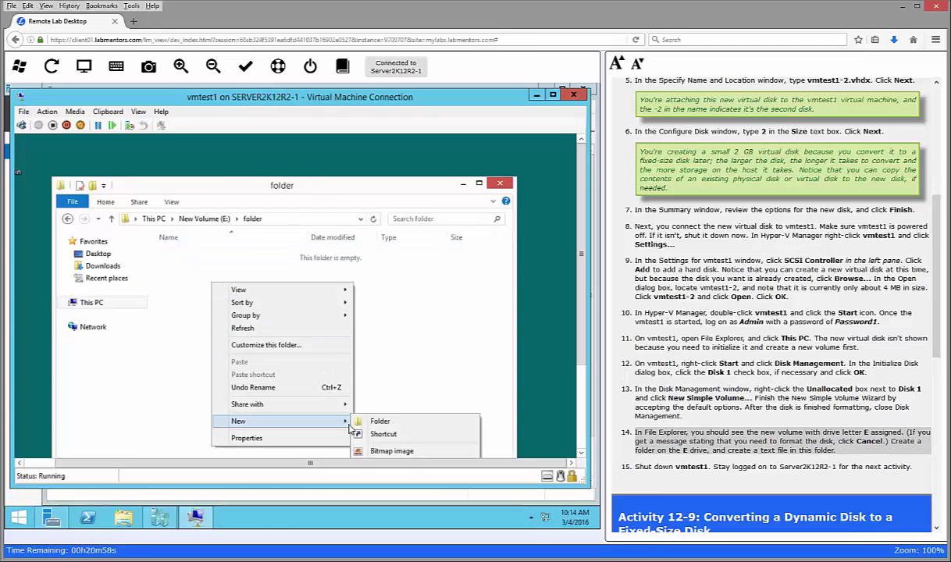
click(581, 442)
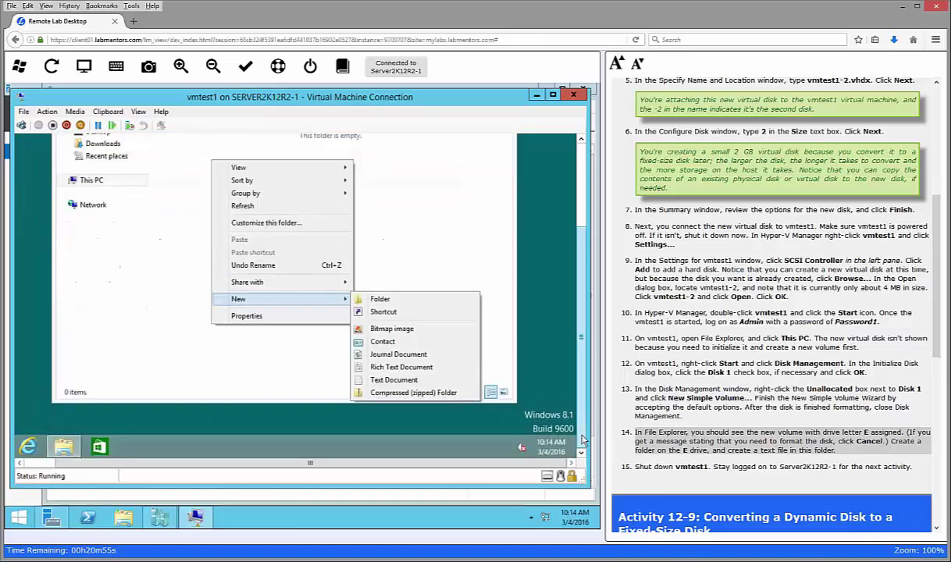
click(375, 379)
key(Return)
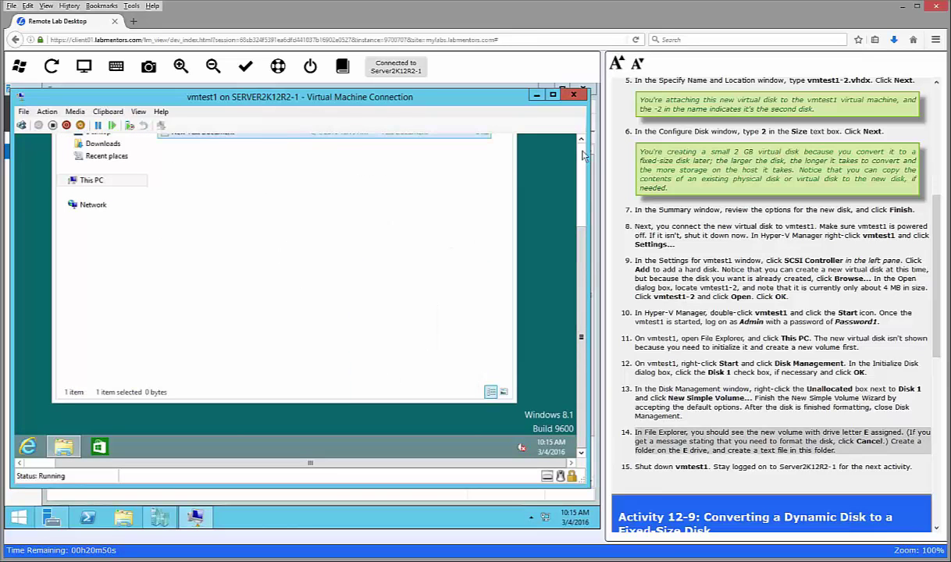
click(580, 147)
click(206, 258)
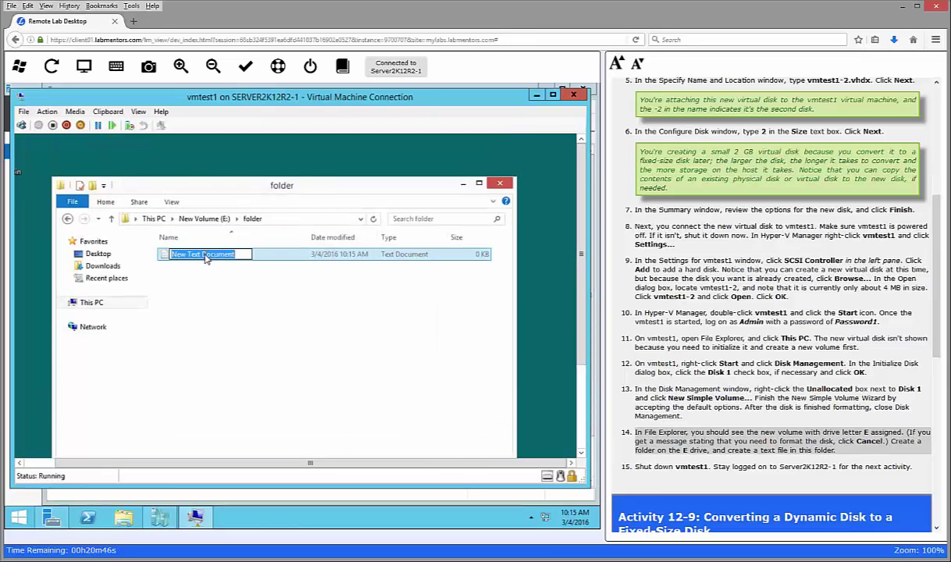
text(textfile)
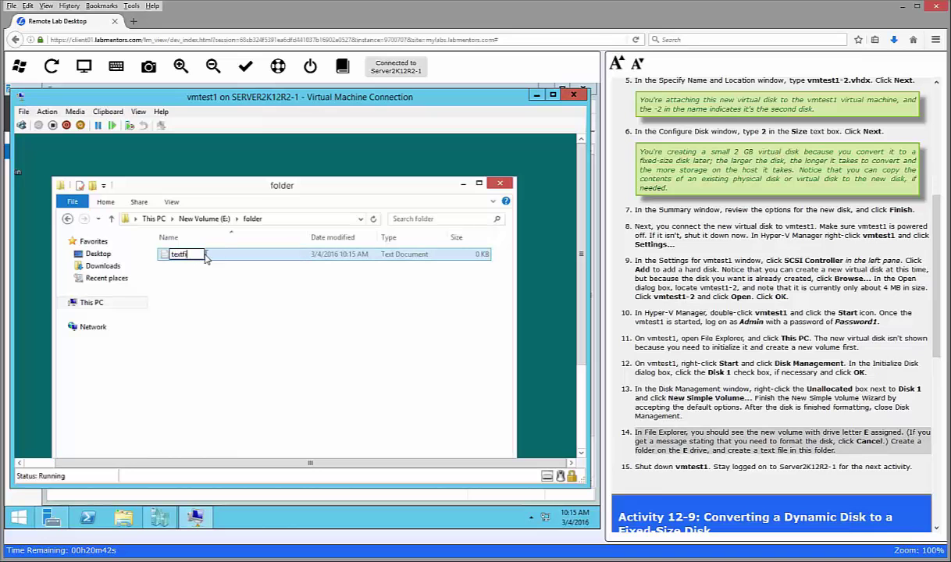
key(Return)
click(464, 183)
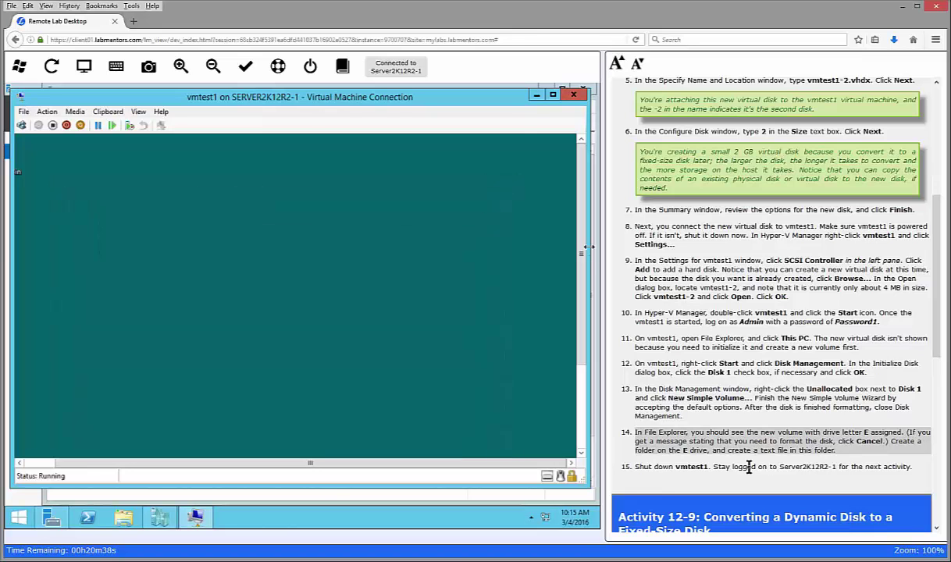
click(245, 66)
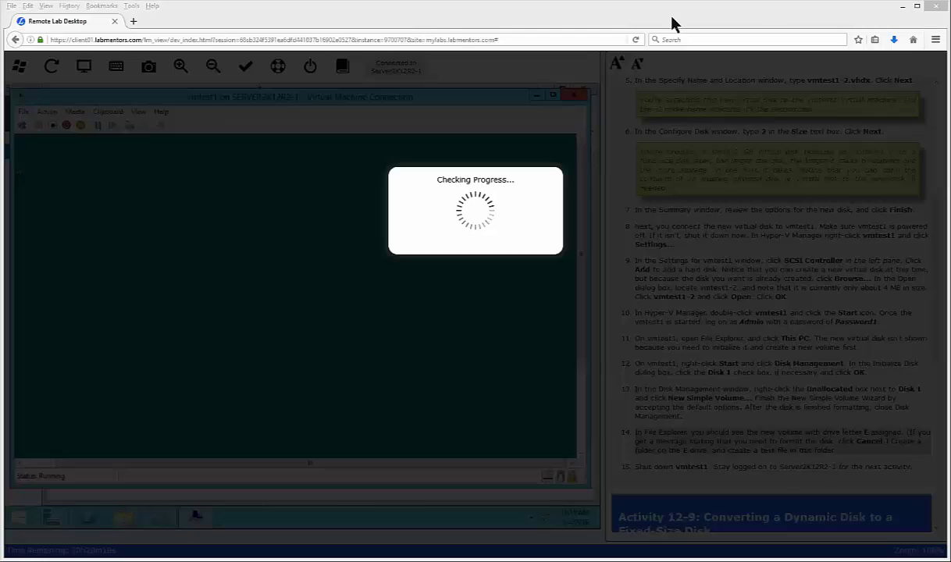
click(55, 201)
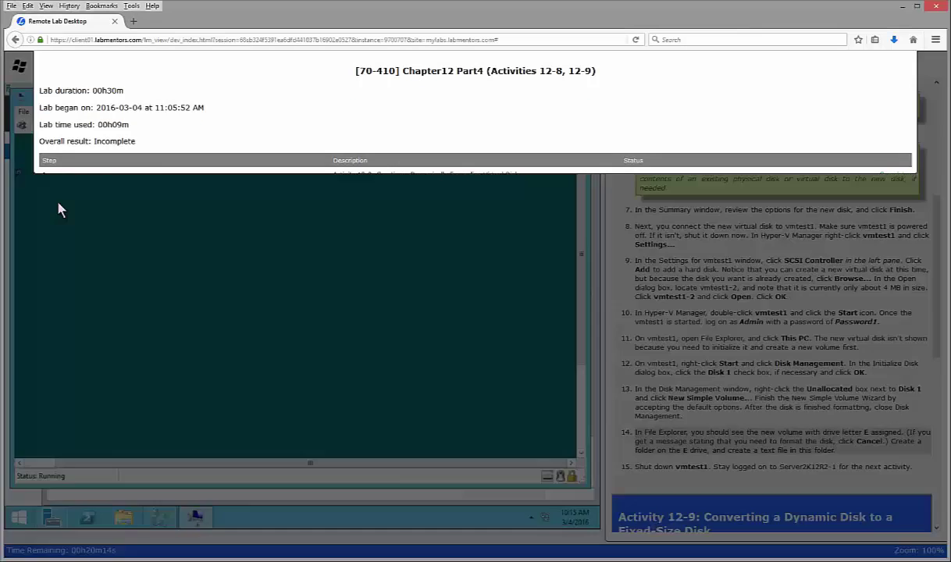
click(705, 466)
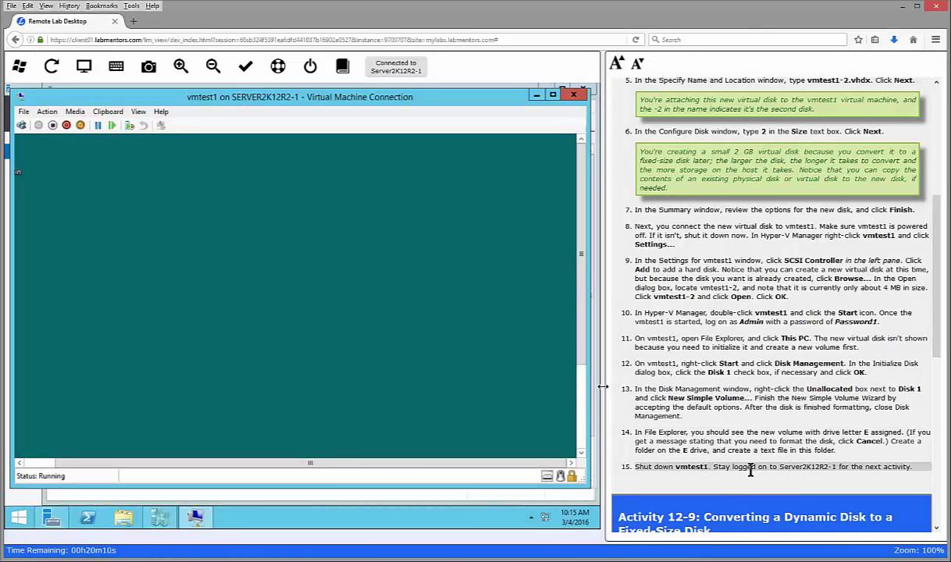
Step: Shut down vmtest1 from the Virtual Machine Connection toolbar
click(67, 126)
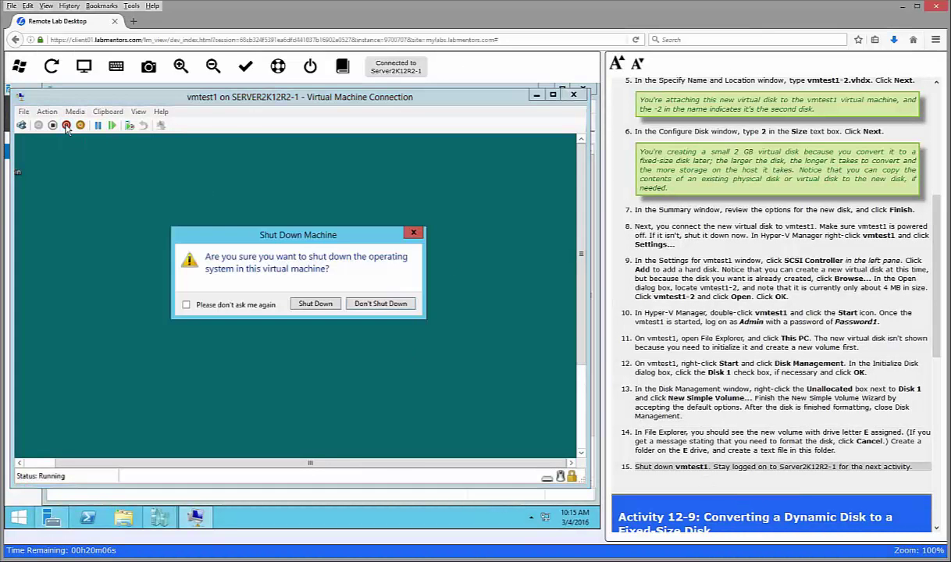
click(316, 306)
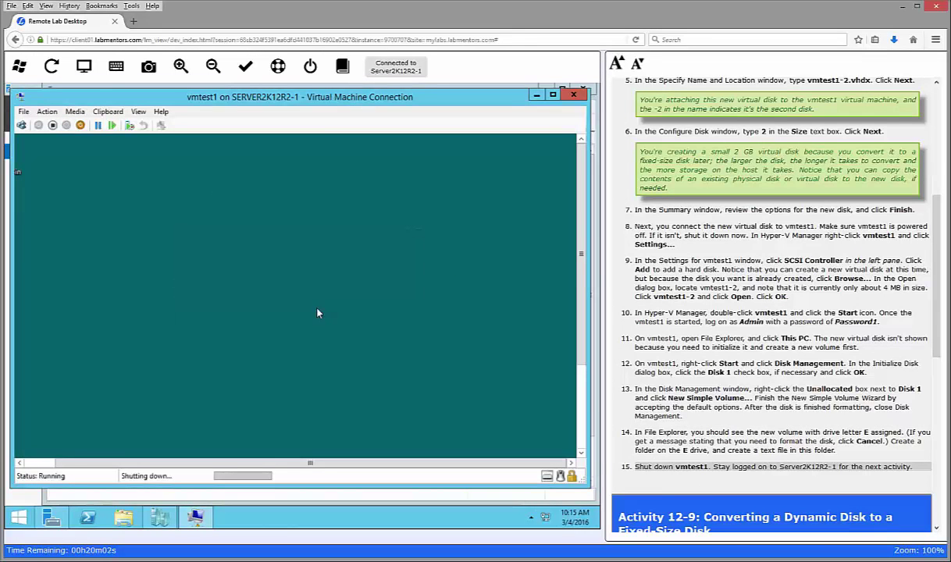
scroll(750, 456, down, 5)
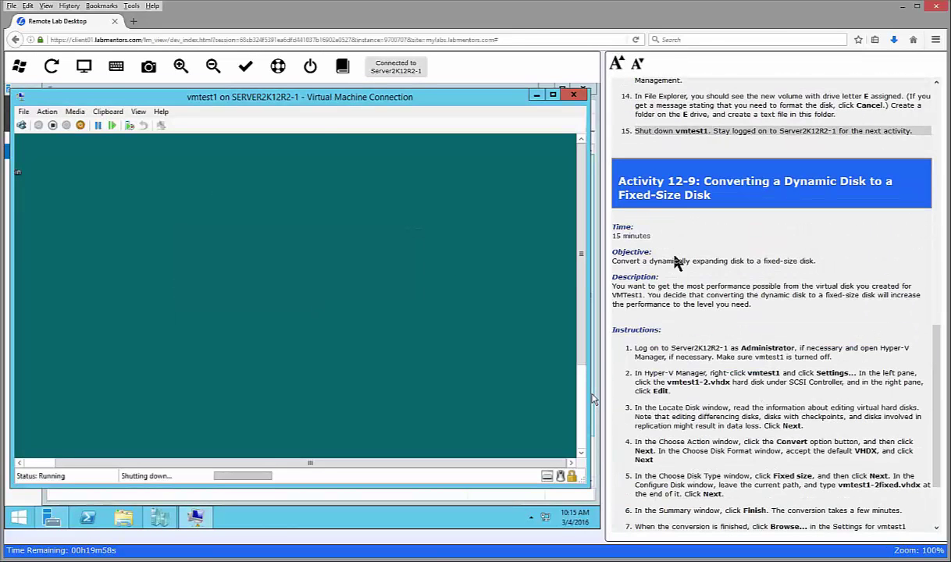
scroll(726, 305, down, 3)
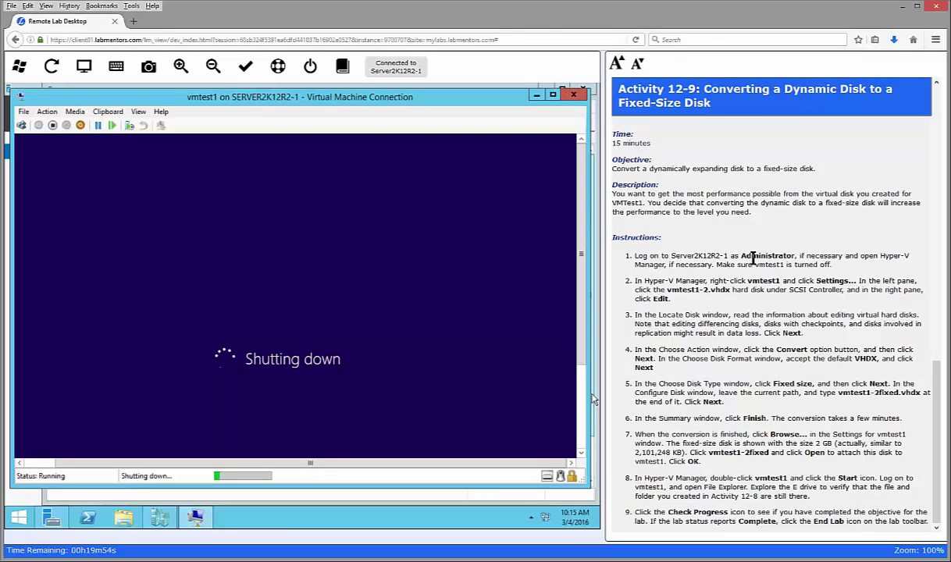
click(728, 255)
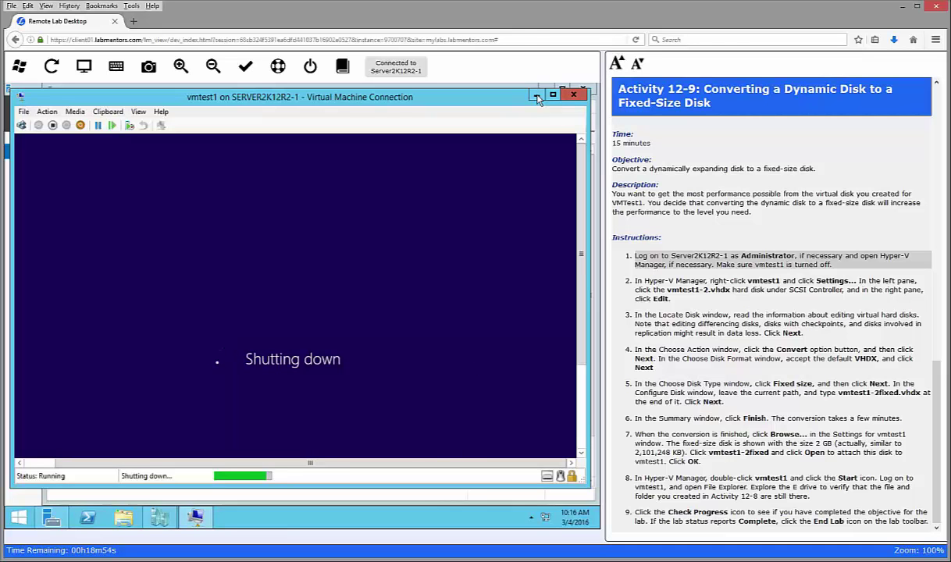
Step: Close the vmtest1 connection window once shutdown completes
click(573, 95)
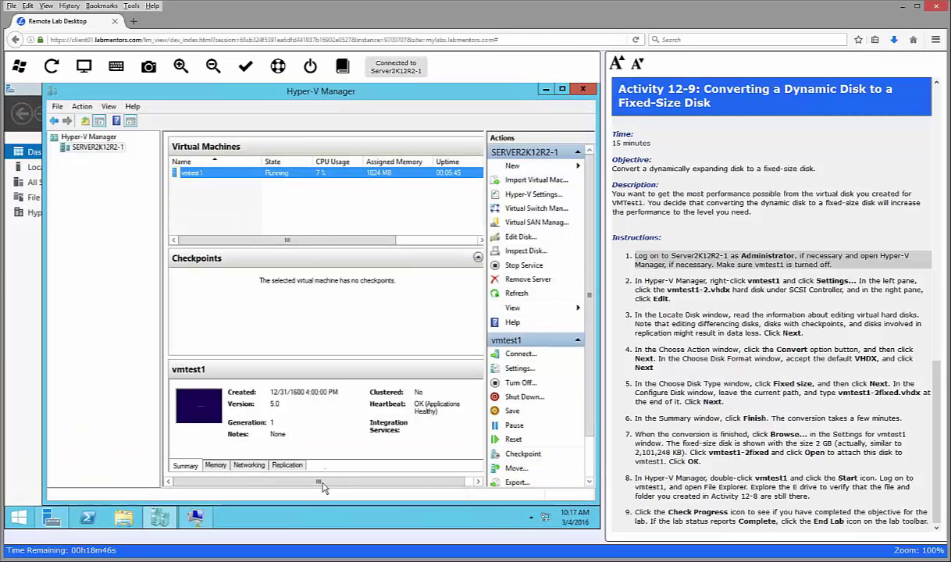
mouse_move(197, 518)
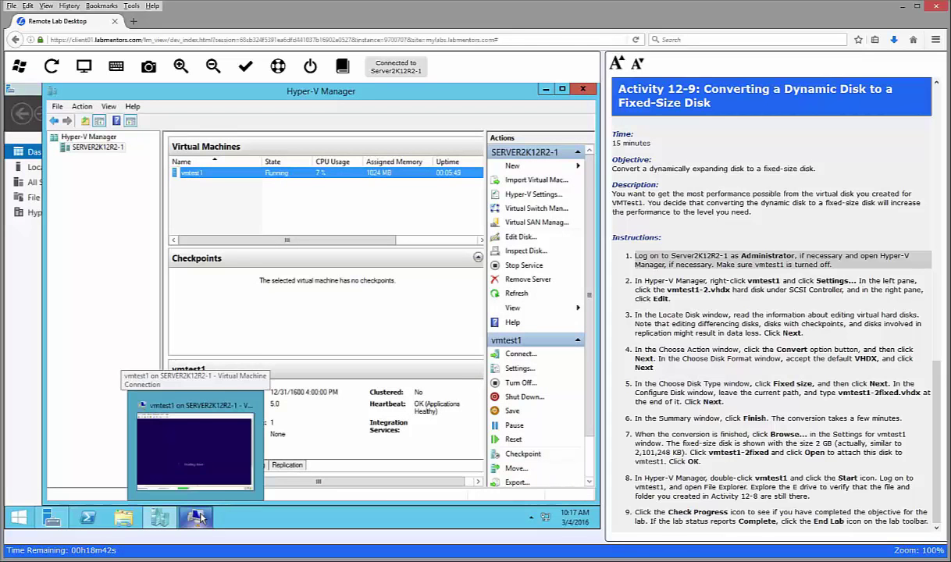
click(195, 426)
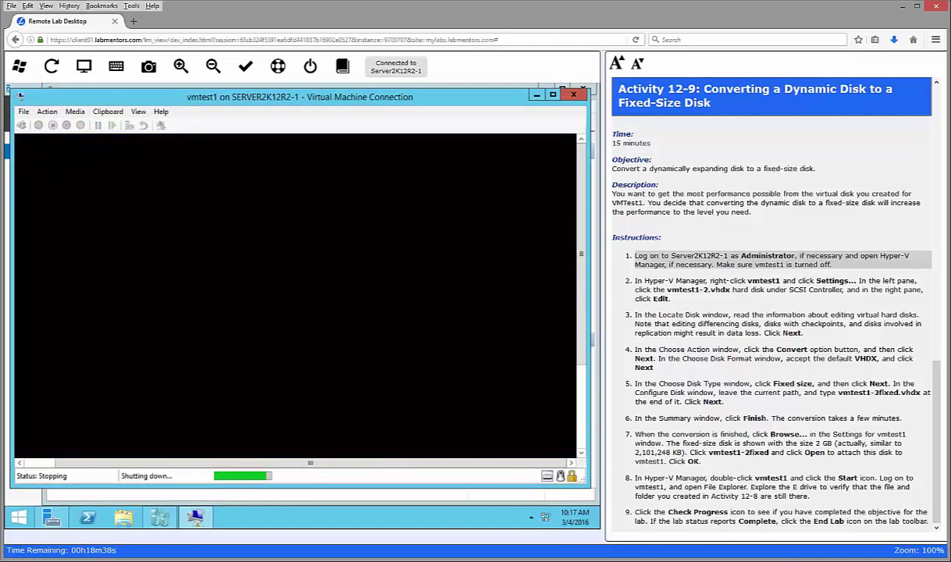
click(376, 90)
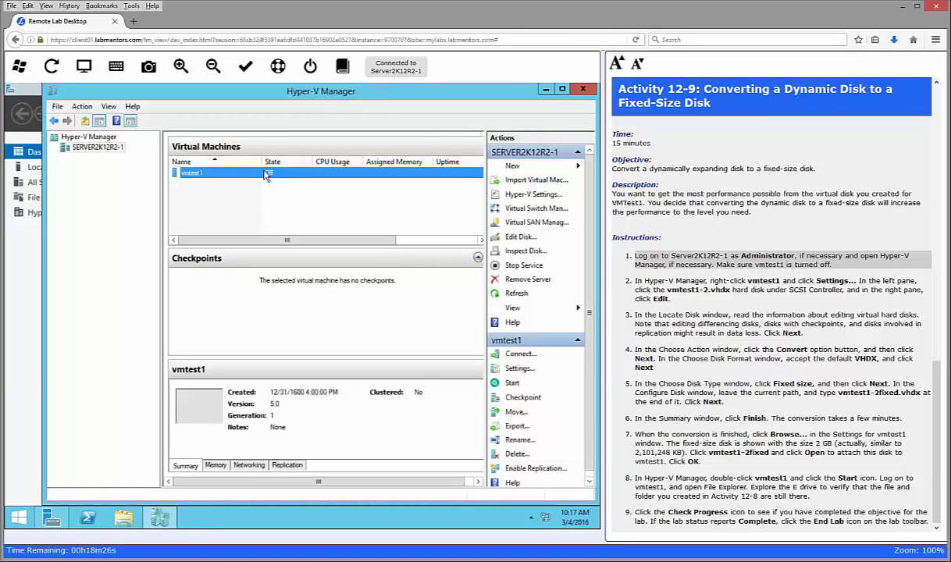
Step: Open vmtest1's settings and start editing its vmtest1-2.vhdx hard drive
right_click(194, 174)
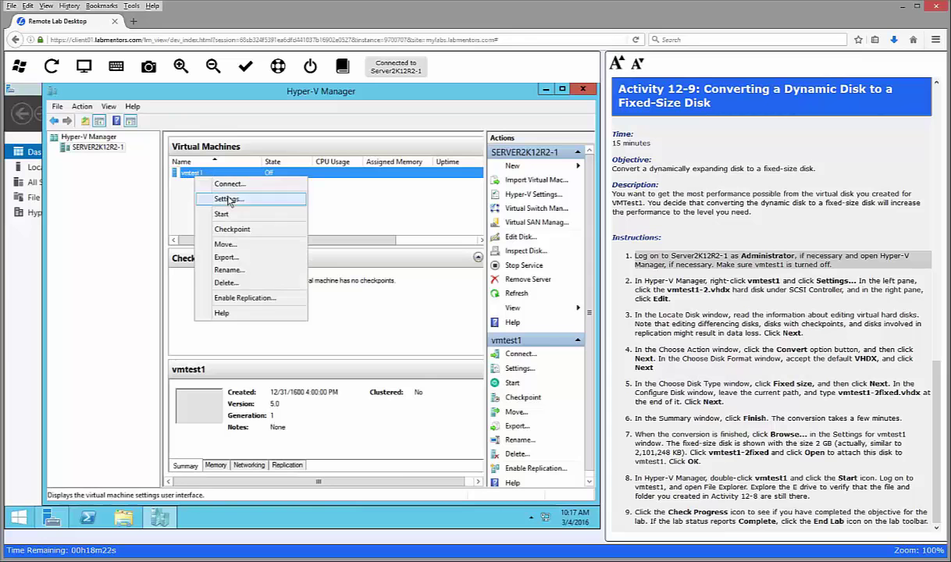
click(228, 200)
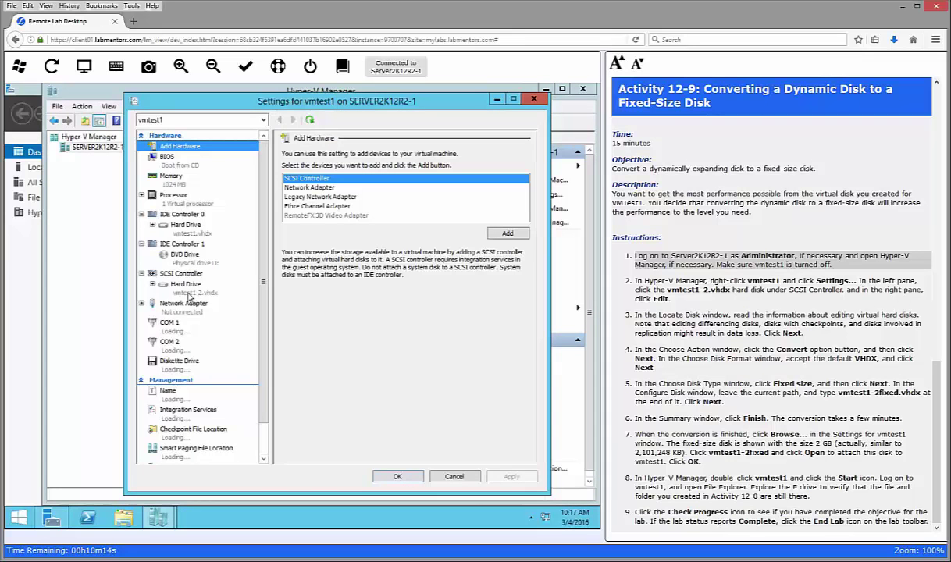
click(186, 287)
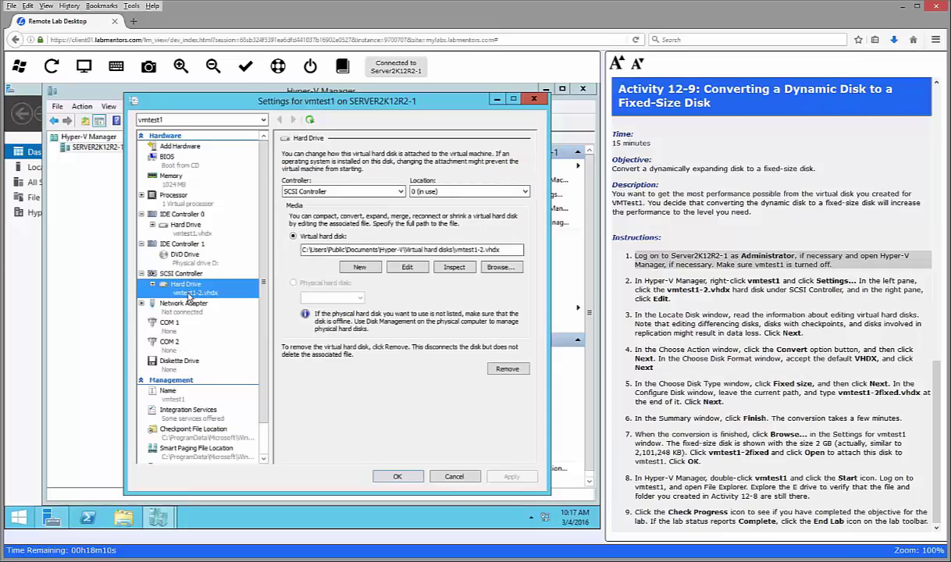
click(406, 267)
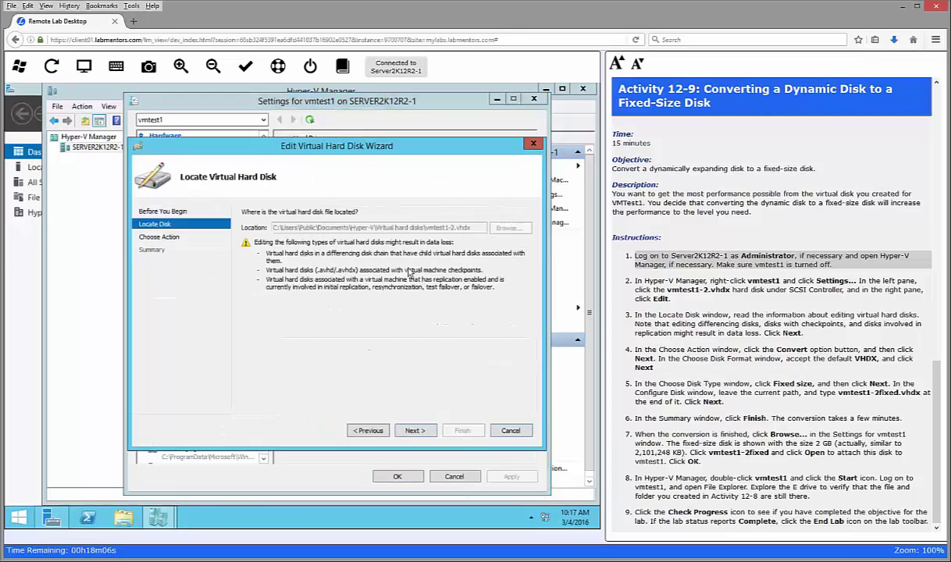
Step: Tick lab steps 2–4, pass the Locate Disk page, and select Convert
click(731, 280)
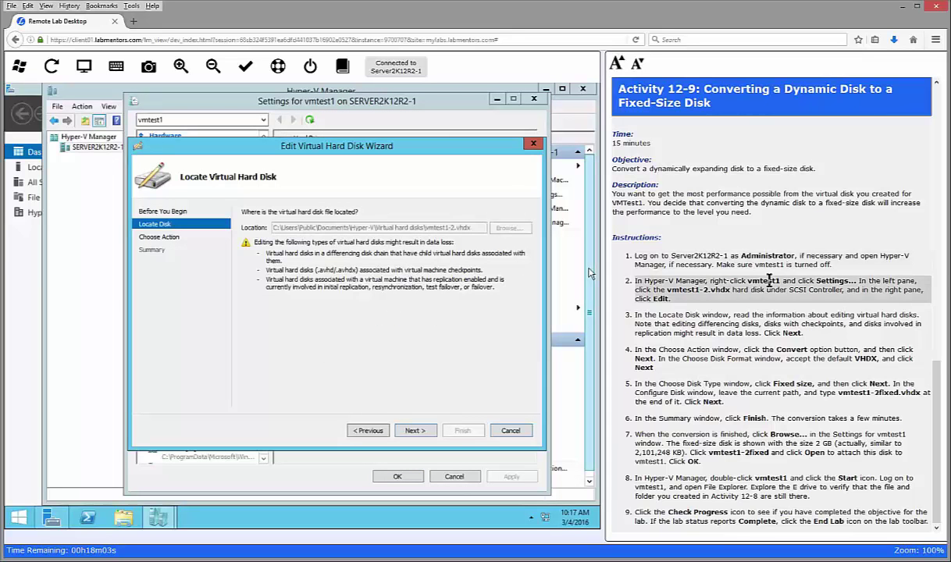
click(746, 316)
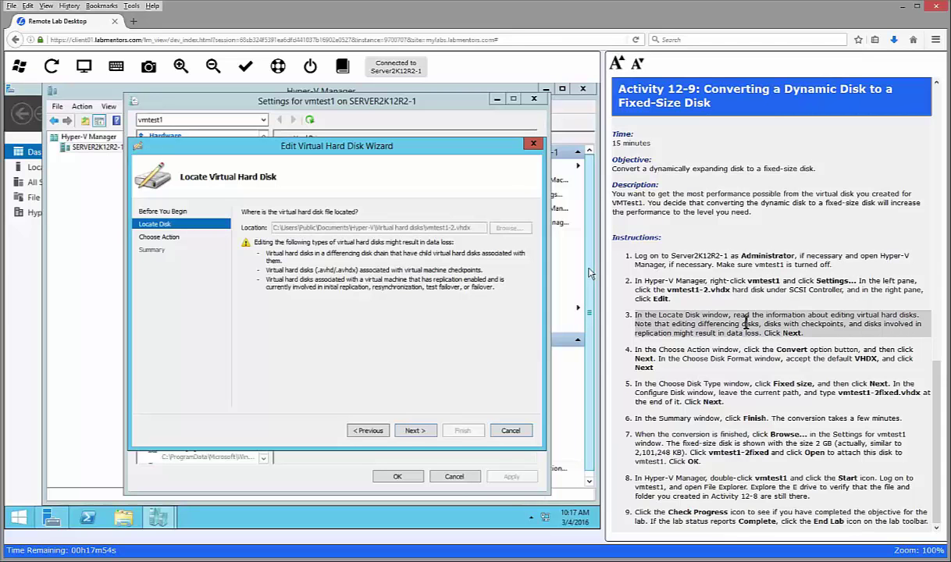
click(416, 431)
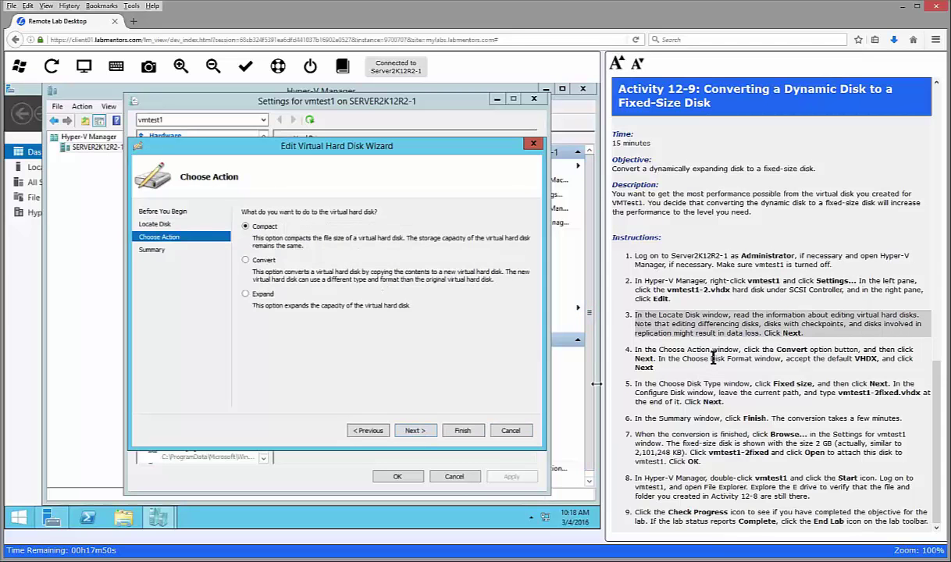
click(712, 357)
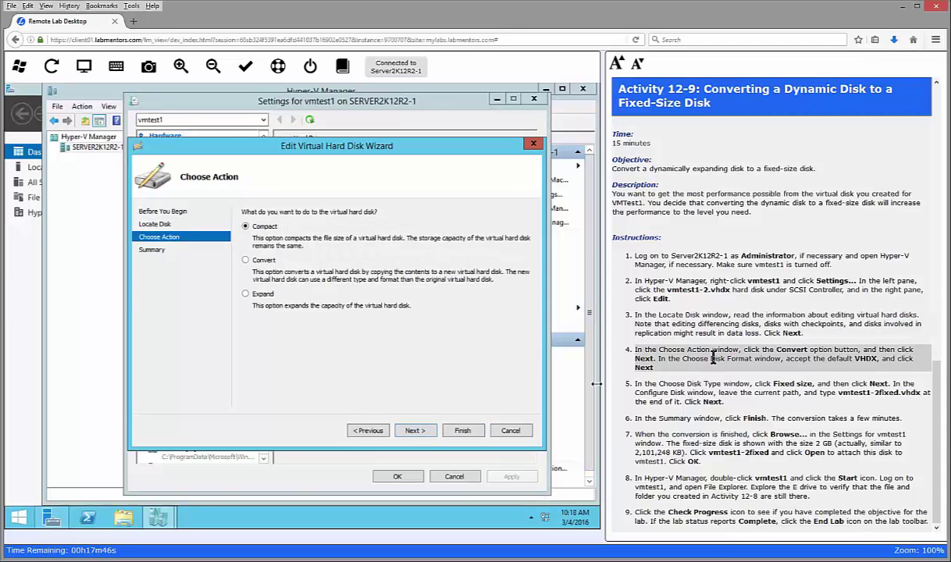
click(246, 260)
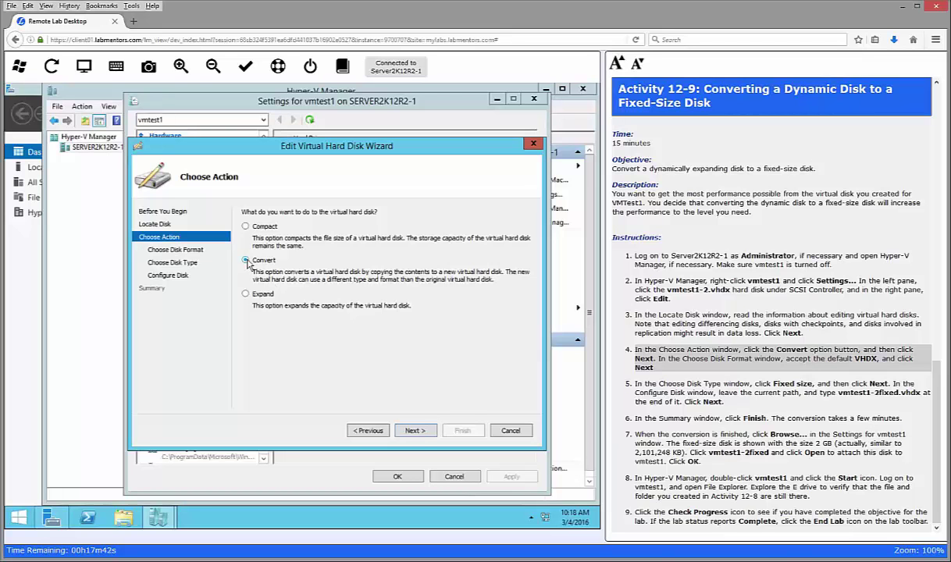
Step: Keep VHDX format, choose Fixed size, and name the new disk vmtest1-2fixed.vhdx
click(413, 431)
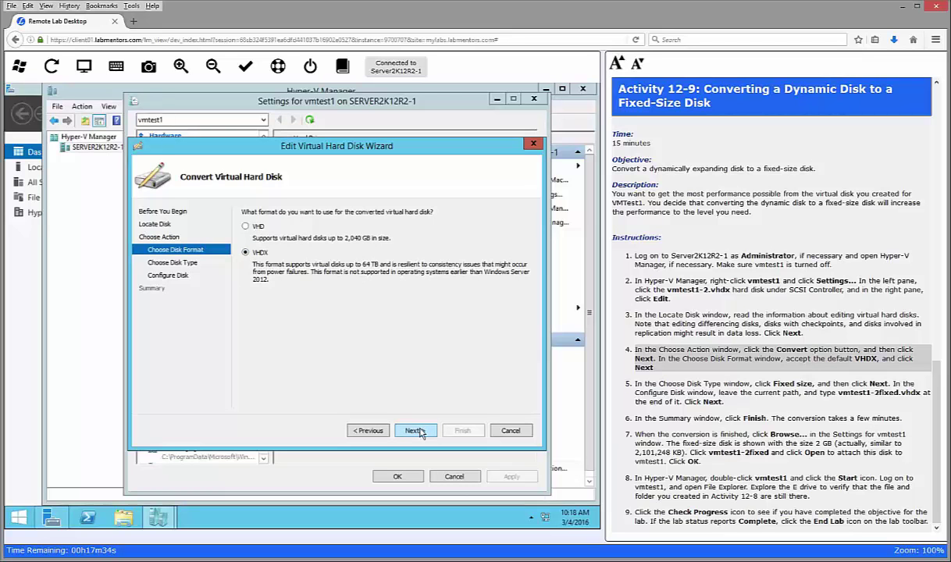
click(414, 431)
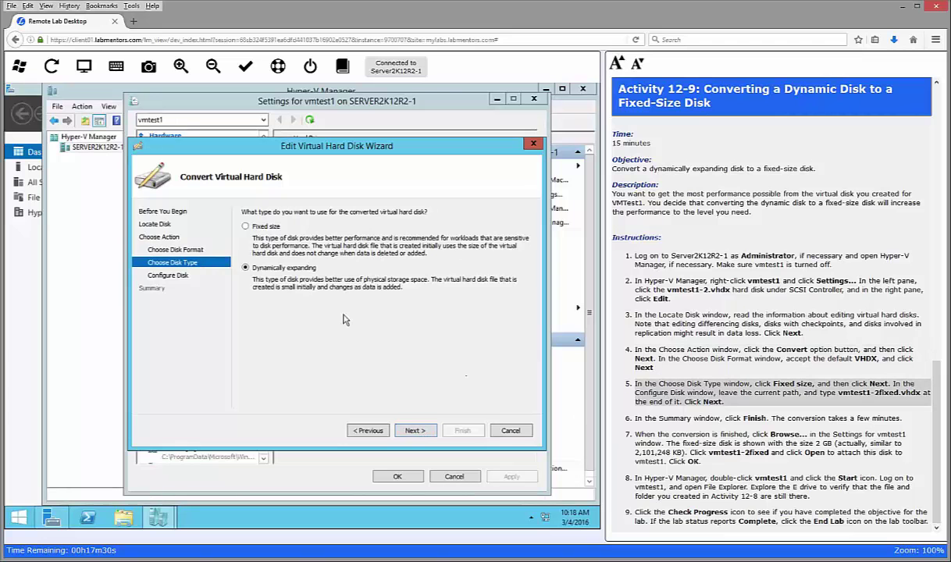
click(247, 227)
click(415, 430)
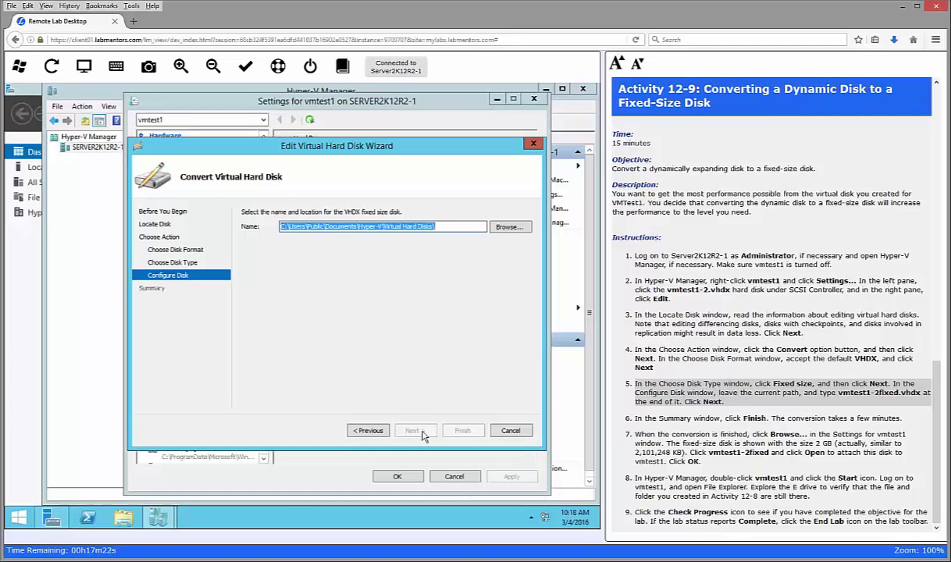
click(453, 227)
text(vmtest)
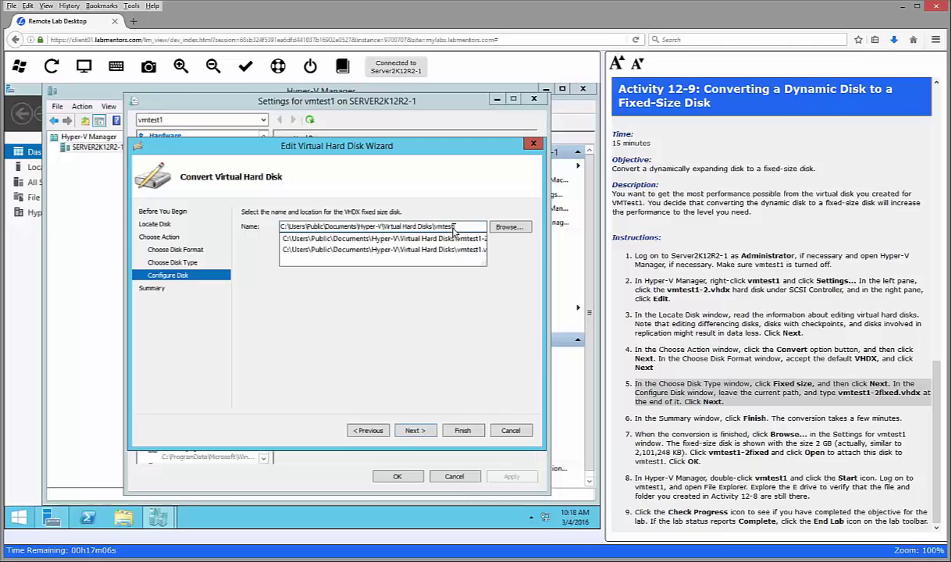
text(1-2f)
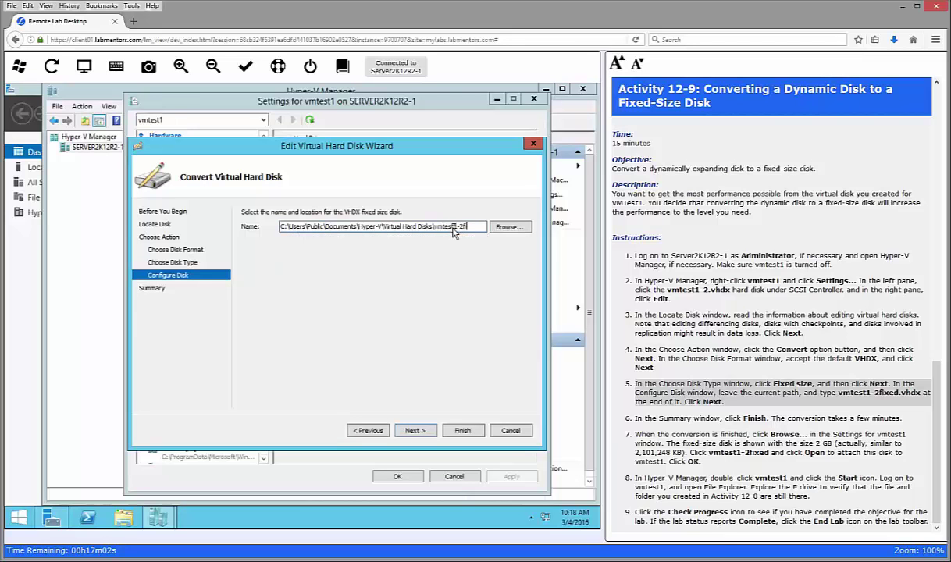
text(ixed.vhdx)
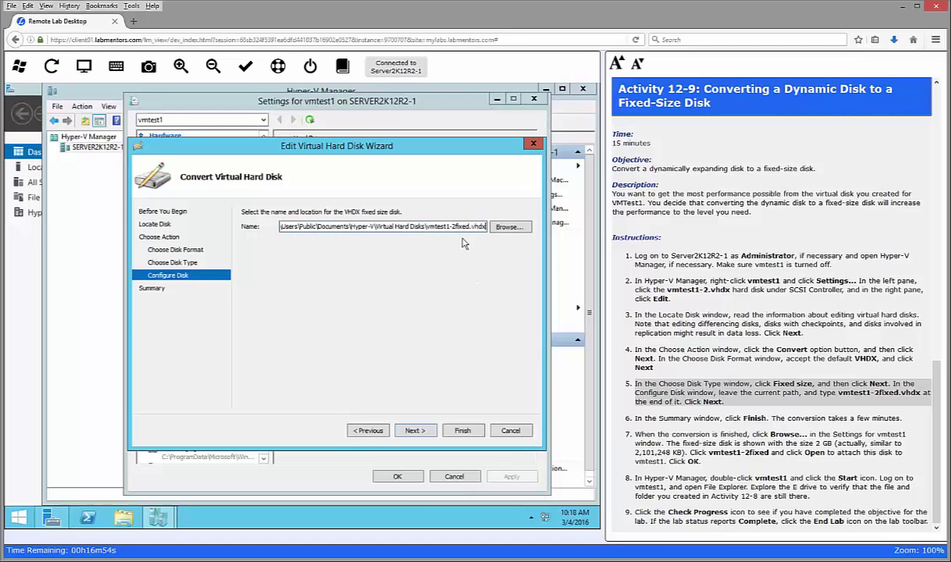
click(415, 431)
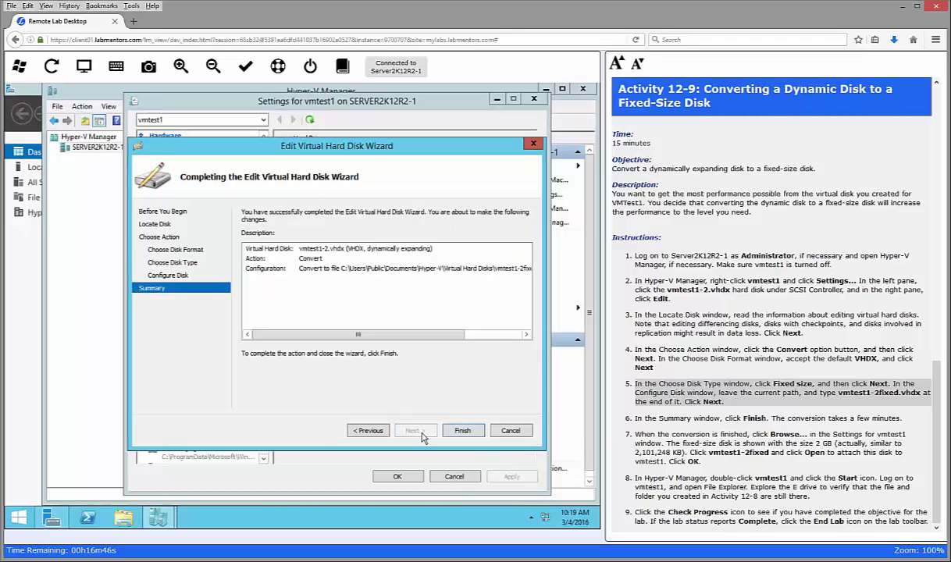
Step: Finish the conversion, then point vmtest1's SCSI drive to vmtest1-2fixed.vhdx and save
click(463, 431)
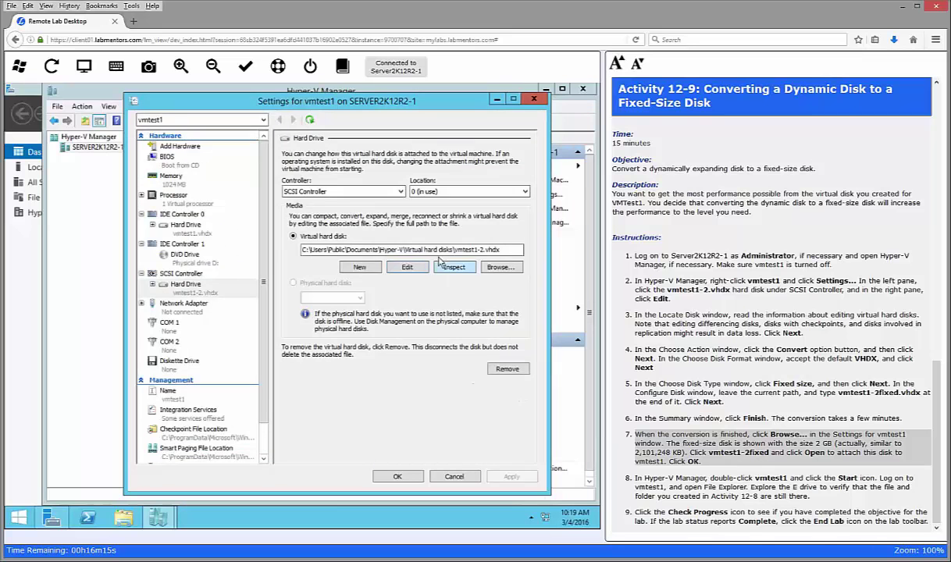
click(498, 267)
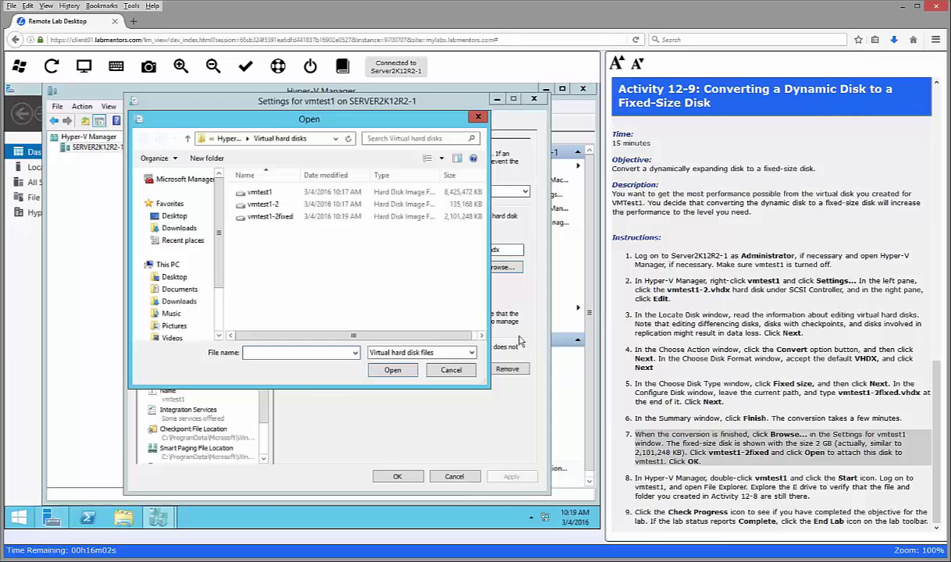
click(318, 216)
click(395, 372)
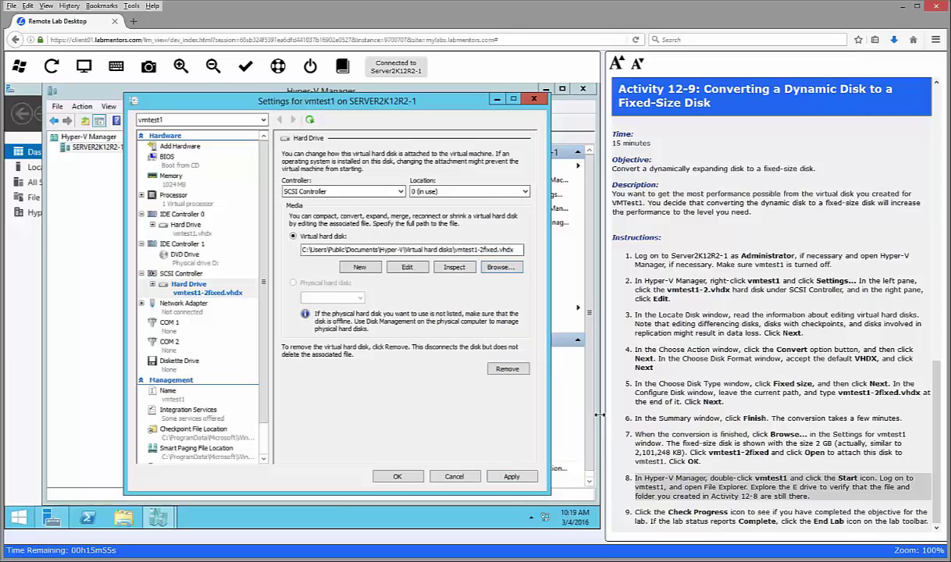
click(397, 476)
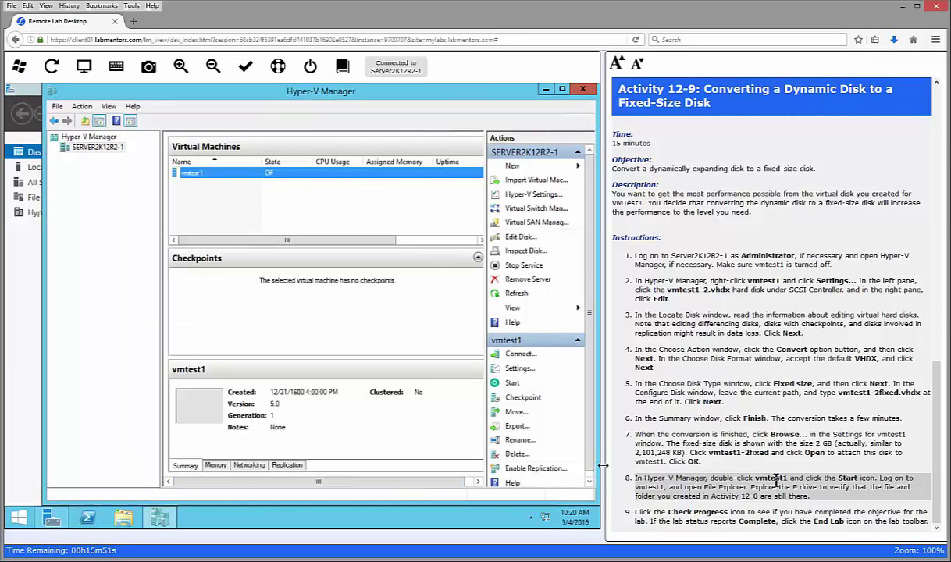
Step: Connect to vmtest1, start it, and sign in with the account password
double_click(200, 172)
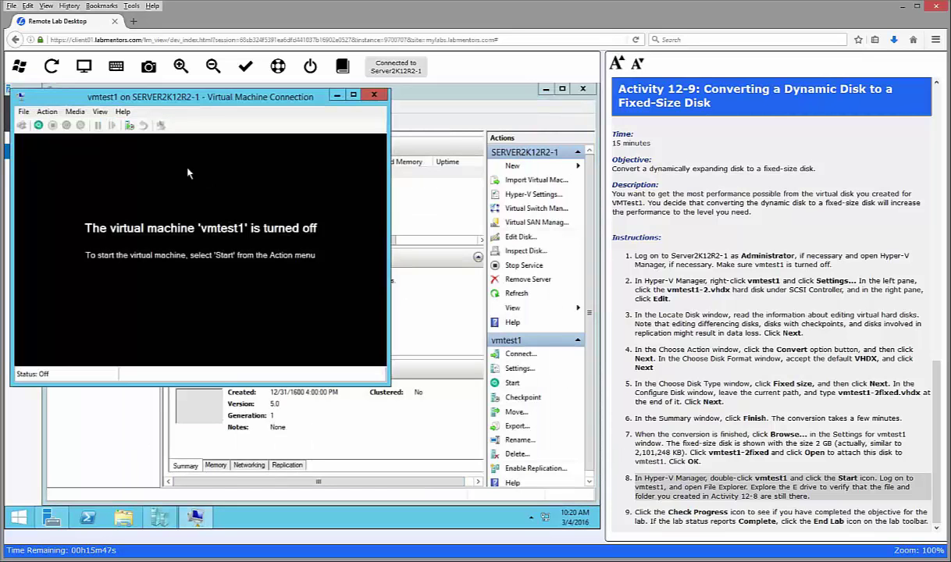
click(36, 124)
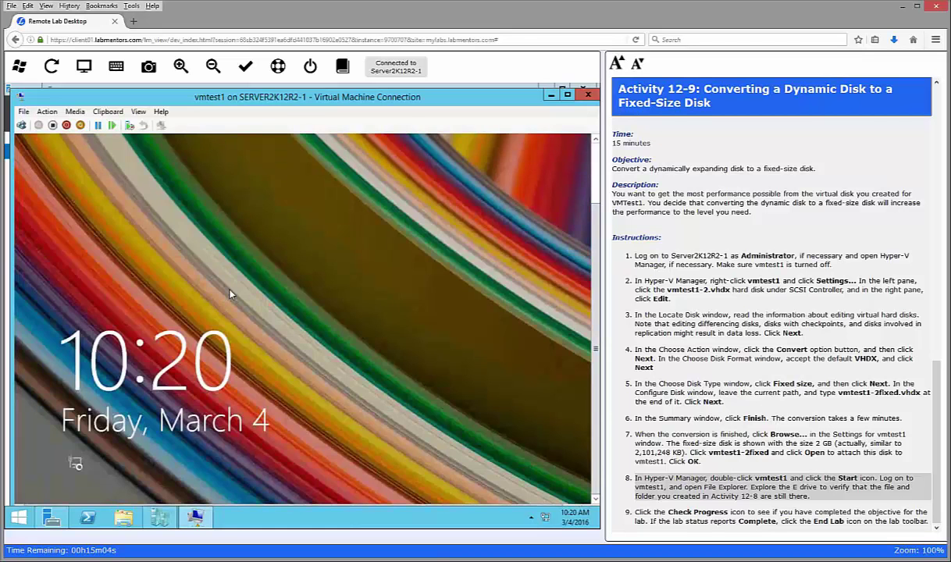
click(218, 275)
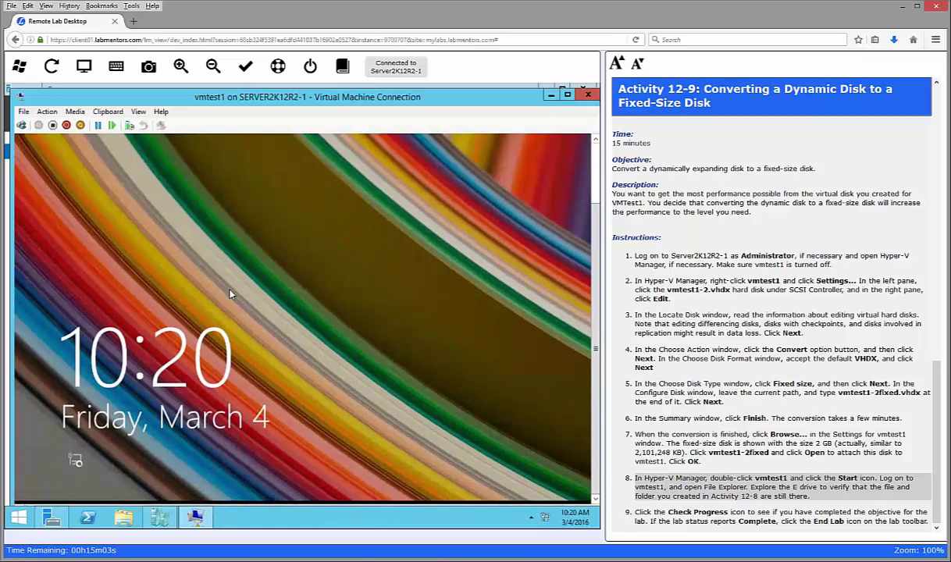
text(Pa$$w0rd)
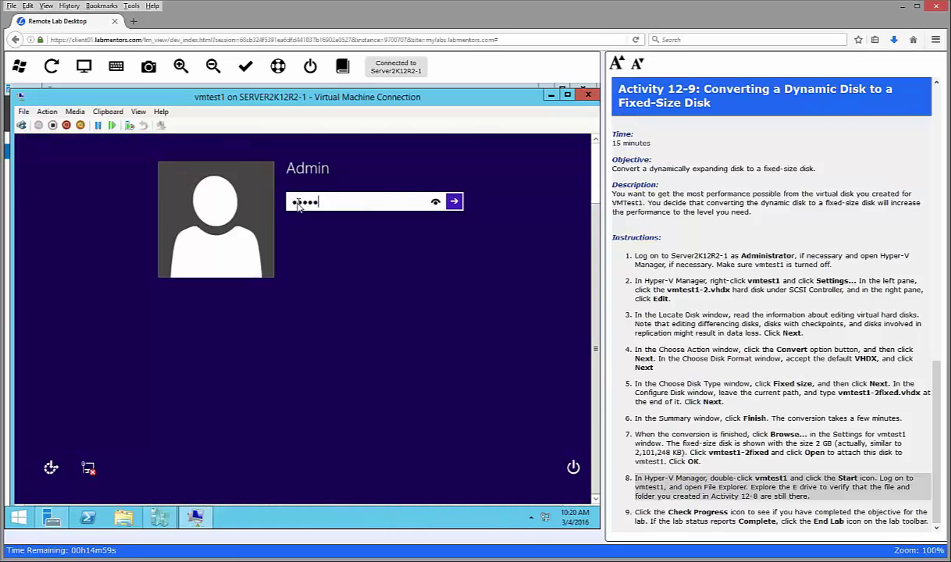
key(Return)
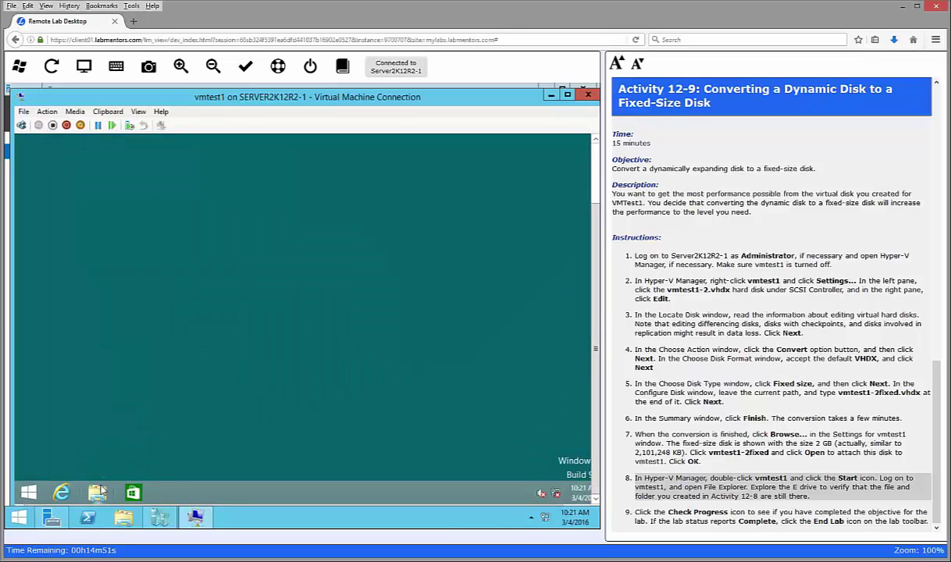
Step: Browse File Explorer to New Volume (E:)\folder to find textfile
click(97, 492)
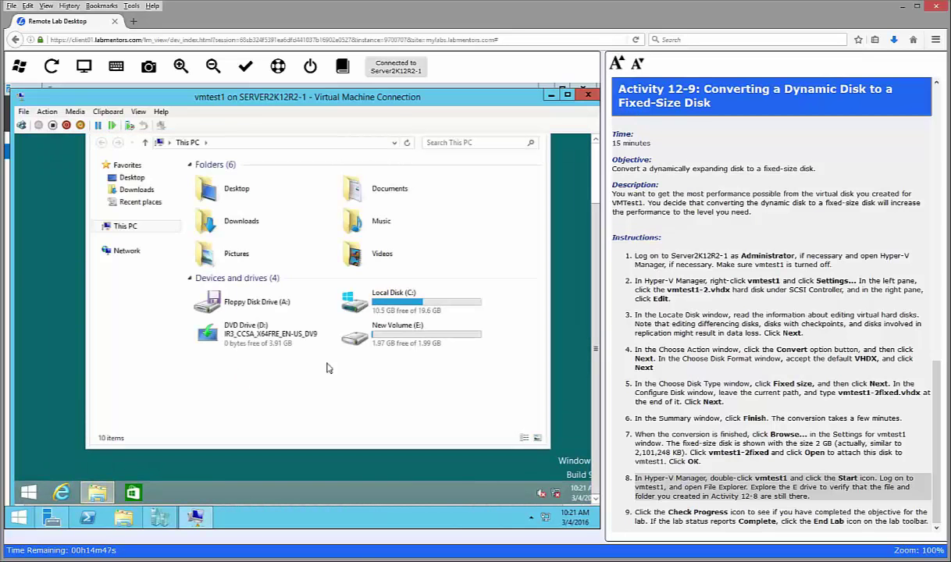
double_click(367, 329)
double_click(214, 179)
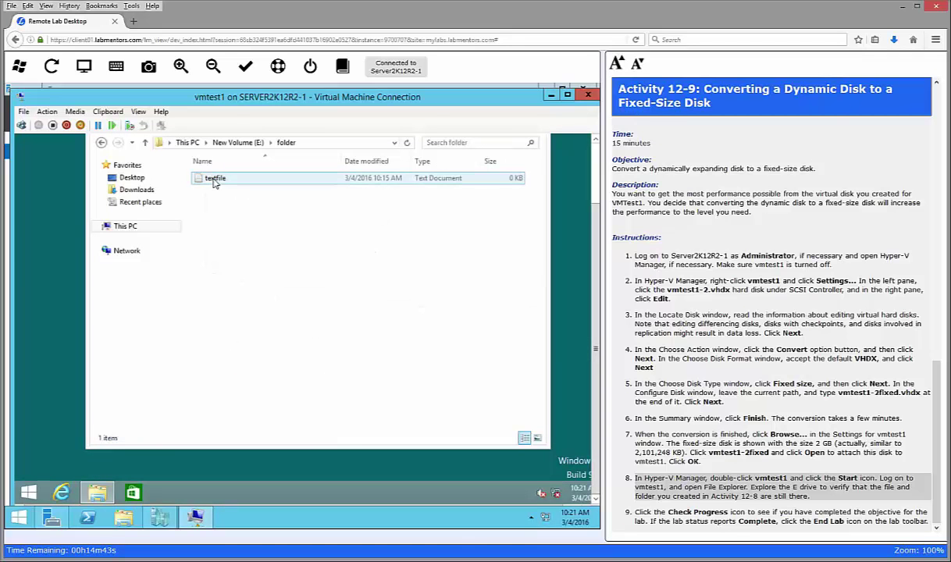